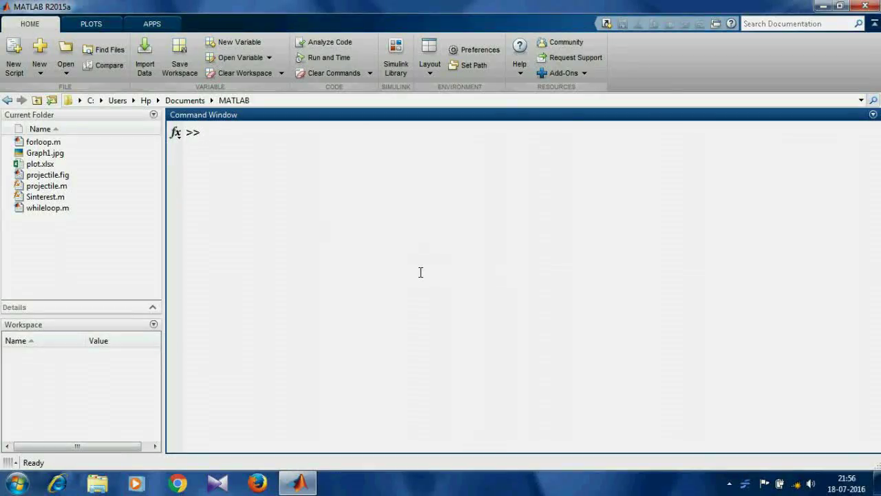
- Open the Simulink block library and expand the Simulink, Simscape and SimPowerSystems libraries
{"action": "left_click", "coordinate": [397, 60]}
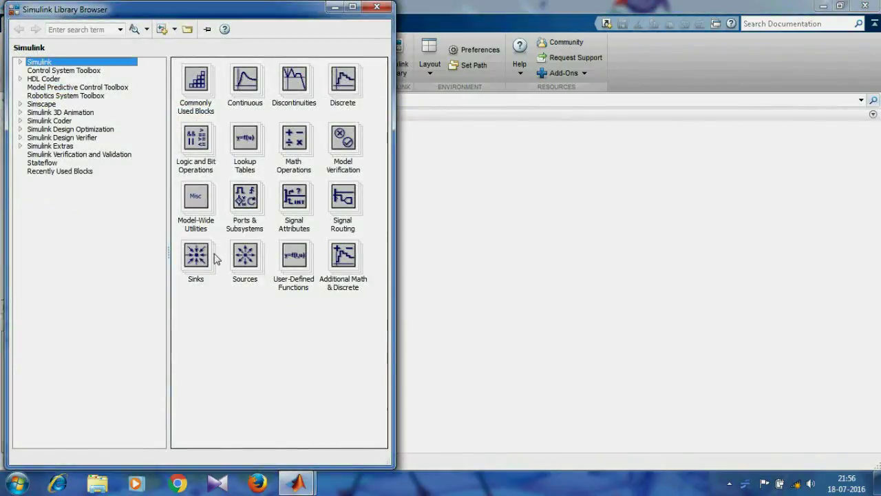
{"action": "left_click", "coordinate": [20, 62]}
{"action": "left_click", "coordinate": [20, 247]}
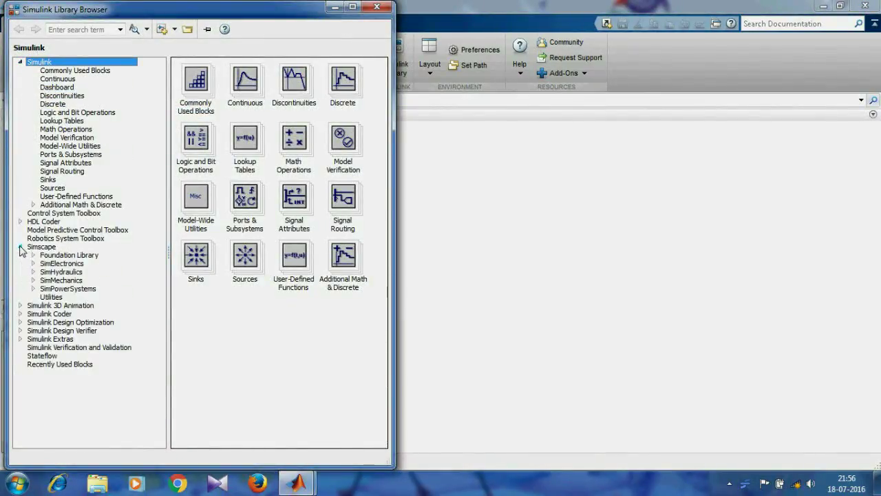
{"action": "left_click", "coordinate": [33, 289]}
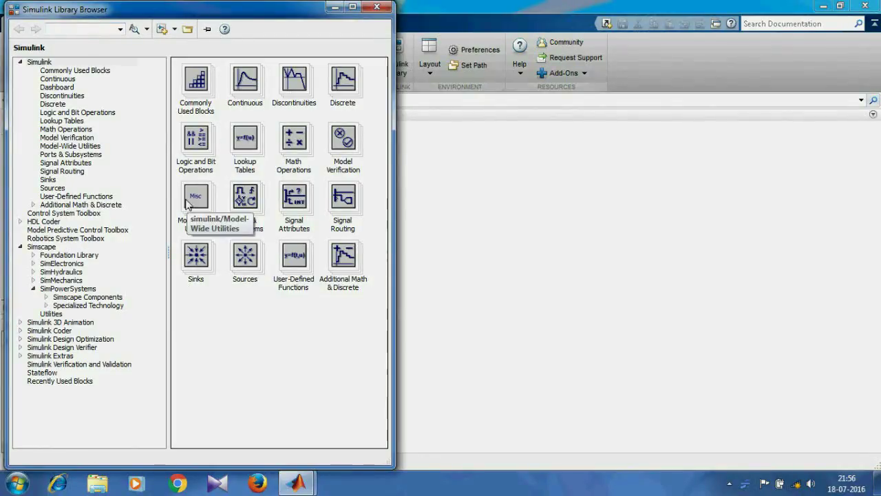
- Search the block library for DC Machine, then return to the main Simulink block categories
{"action": "type", "text": "DC Machine"}
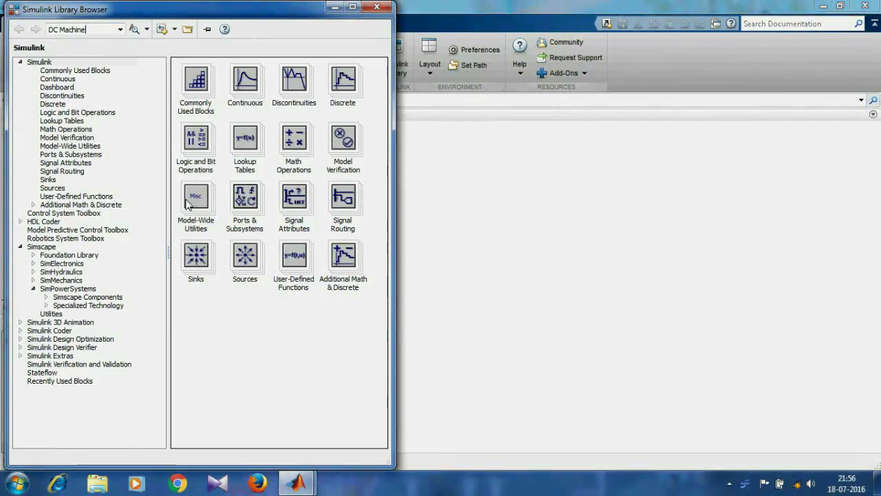
{"action": "key", "text": "Return"}
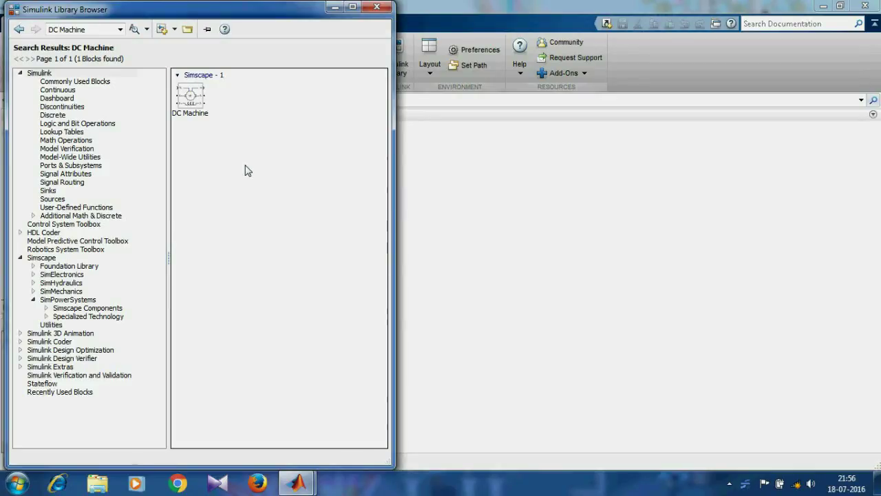
{"action": "left_click", "coordinate": [18, 29]}
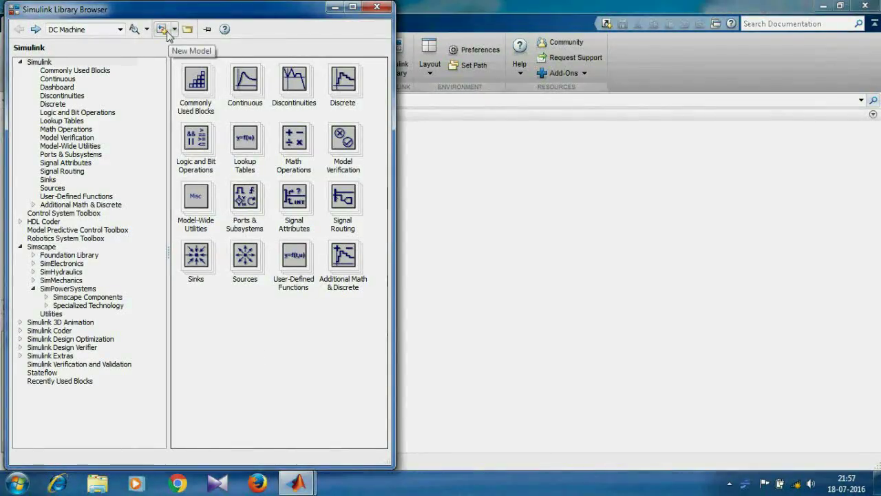
- Create a new blank Simulink model and arrange its window beside the block library
{"action": "left_click", "coordinate": [336, 7]}
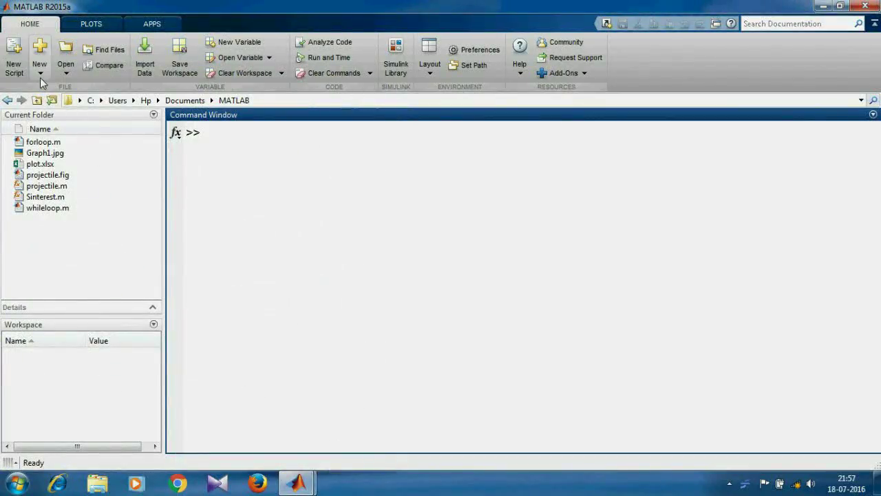
{"action": "left_click", "coordinate": [40, 76]}
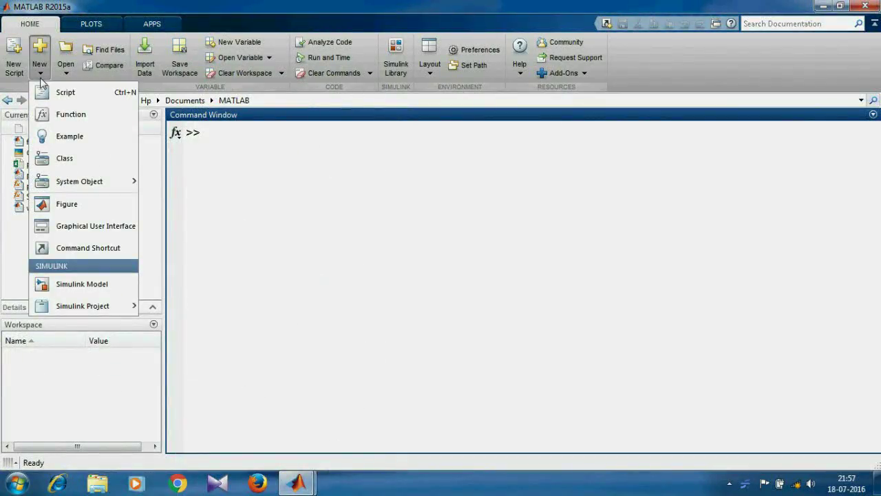
{"action": "left_click", "coordinate": [84, 289]}
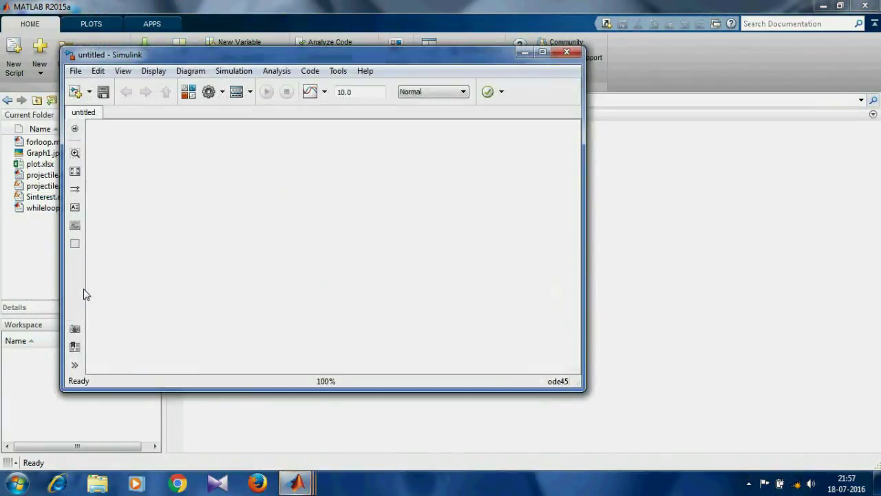
{"action": "left_click_drag", "start_coordinate": [309, 48], "coordinate": [599, 51]}
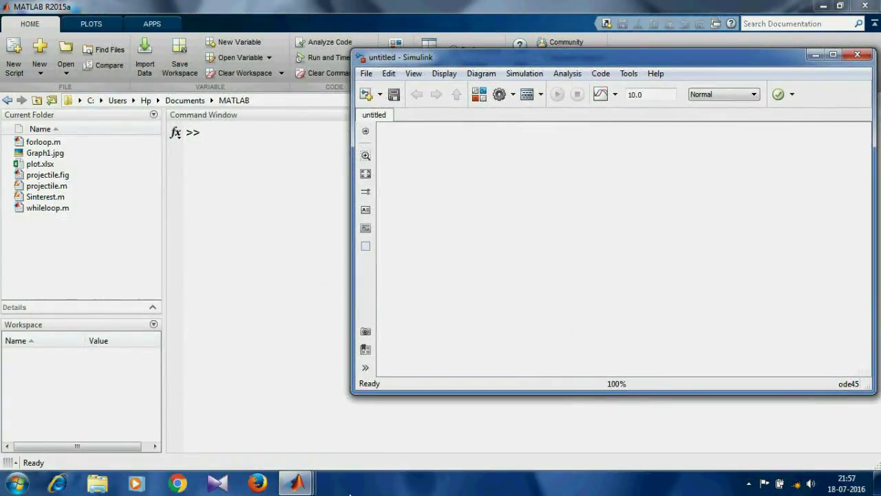
{"action": "left_click", "coordinate": [310, 484]}
{"action": "left_click", "coordinate": [472, 282]}
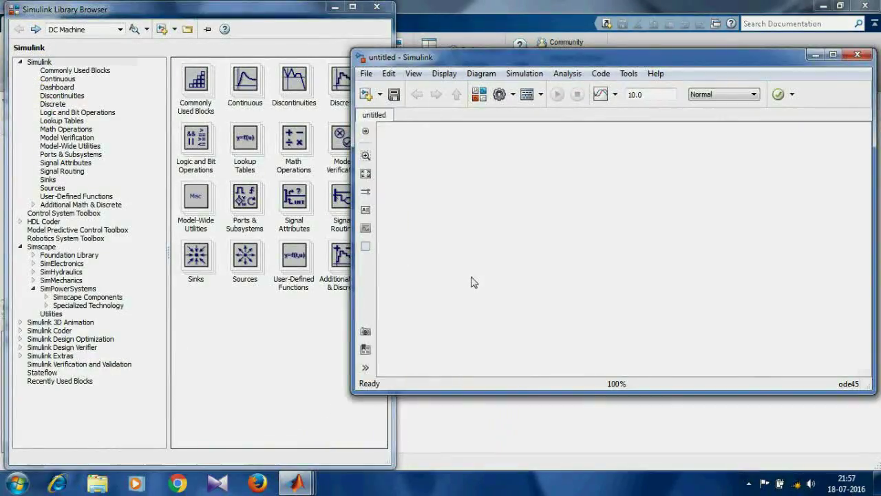
- Add the text annotation mx'' + kx = 0 near the upper part of the model canvas
{"action": "double_click", "coordinate": [482, 171]}
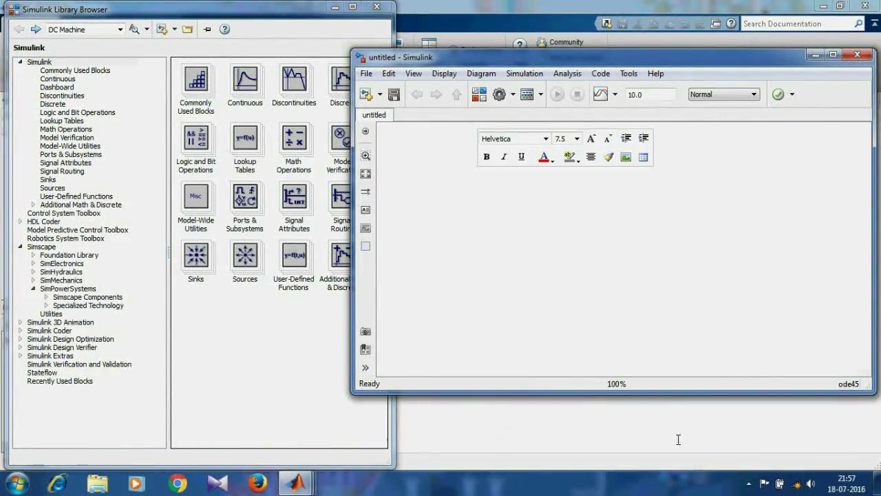
{"action": "type", "text": "mx'' + kx = 0"}
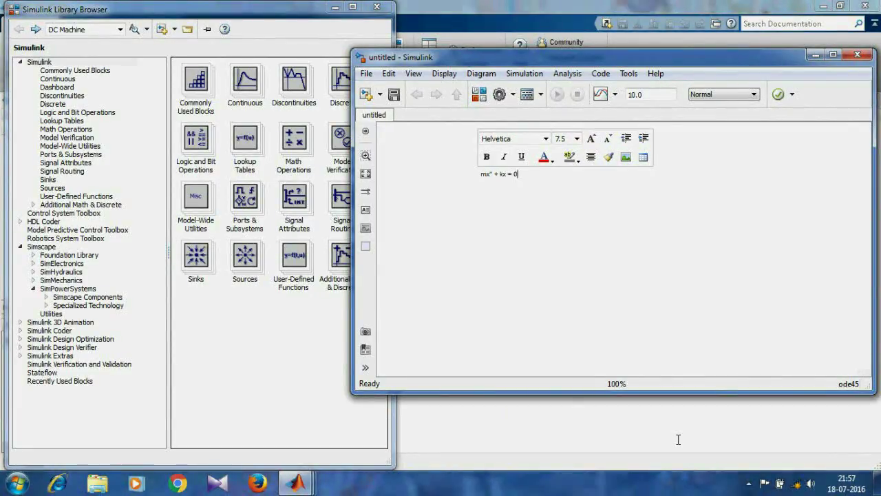
{"action": "left_click", "coordinate": [622, 277]}
- Add a second line reading x'' = (-k/m)*x to the equation annotation
{"action": "left_click", "coordinate": [365, 156]}
{"action": "left_click_drag", "start_coordinate": [418, 157], "coordinate": [701, 328]}
{"action": "left_click", "coordinate": [509, 152]}
{"action": "key", "text": "Return"}
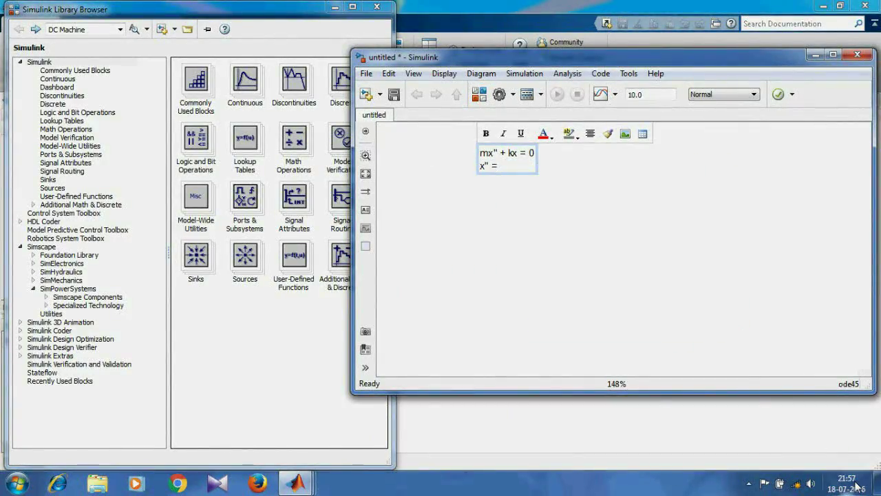
{"action": "type", "text": "(-k/m)*x"}
{"action": "left_click", "coordinate": [624, 279]}
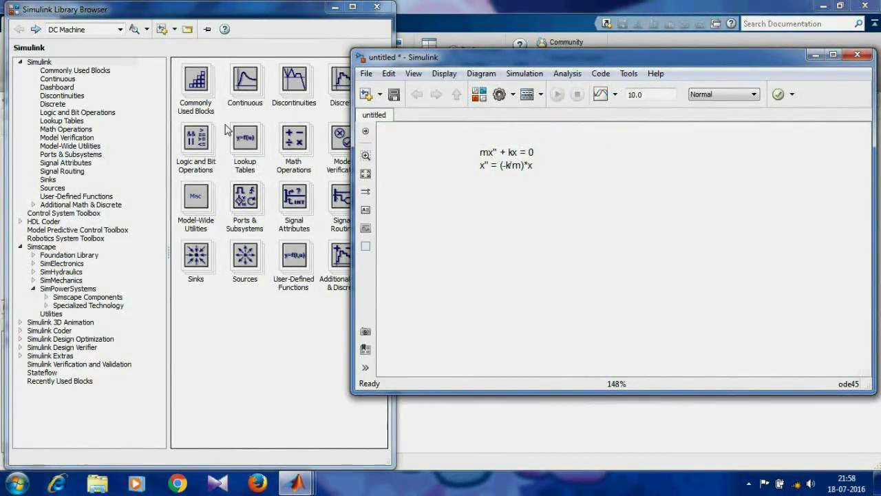
- Place an Integrator from the commonly used blocks below the equations and give it an input line labelled x''
{"action": "double_click", "coordinate": [198, 83]}
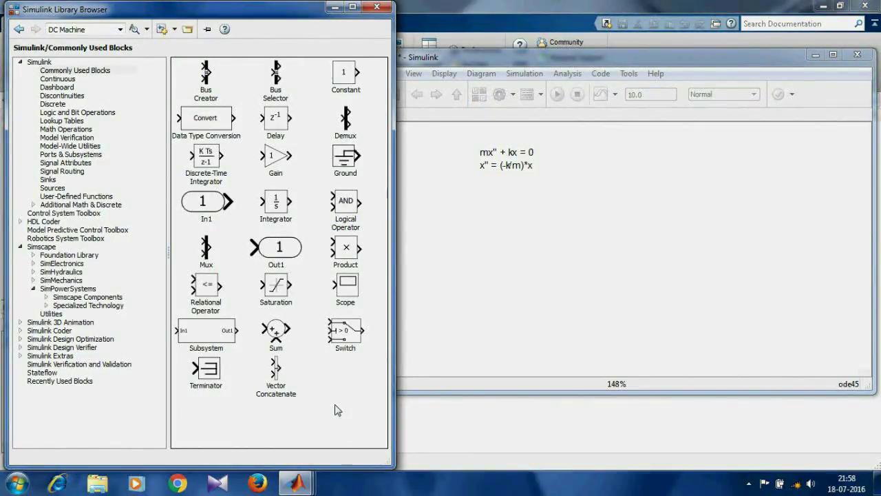
{"action": "left_click_drag", "start_coordinate": [282, 195], "coordinate": [446, 224]}
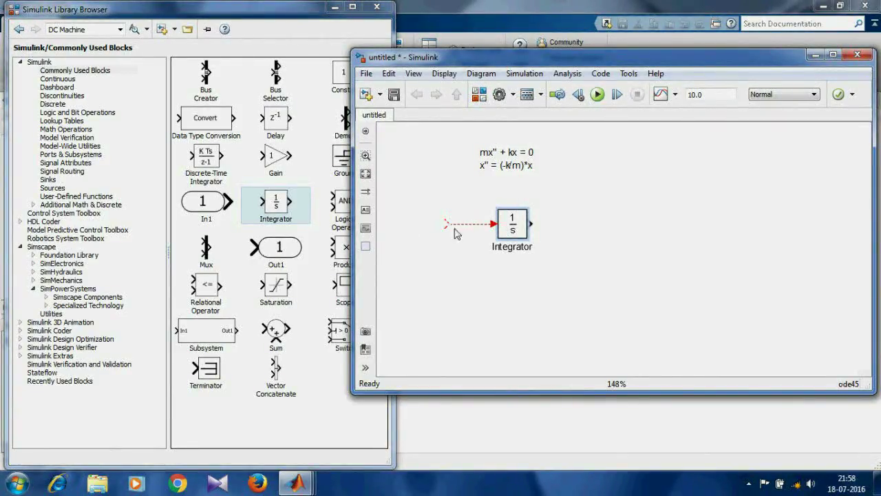
{"action": "left_click", "coordinate": [469, 224]}
{"action": "type", "text": "x''"}
{"action": "left_click", "coordinate": [553, 274]}
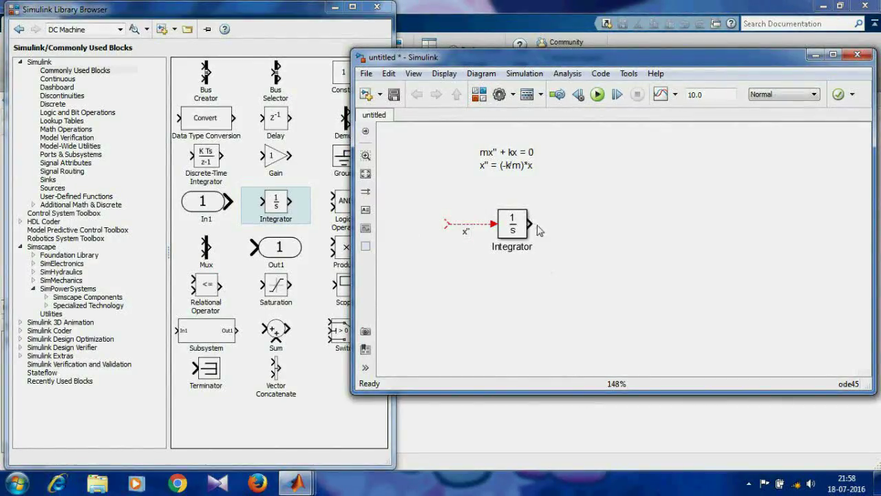
- Draw the Integrator's output line labelled x' and attach a second Integrator with its own output line
{"action": "left_click_drag", "start_coordinate": [529, 226], "coordinate": [579, 224]}
{"action": "double_click", "coordinate": [561, 226]}
{"action": "type", "text": "x'"}
{"action": "left_click", "coordinate": [601, 301]}
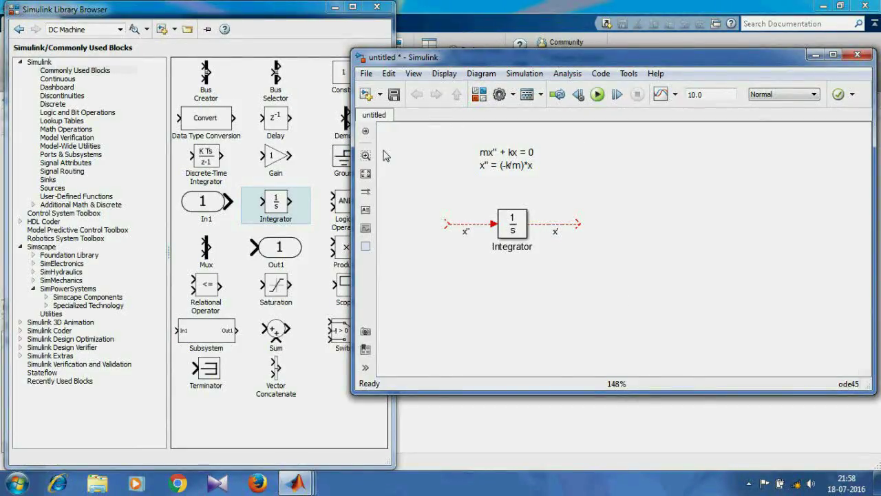
{"action": "mouse_move", "coordinate": [282, 205]}
{"action": "left_mouse_down"}
{"action": "mouse_move", "coordinate": [599, 233]}
{"action": "mouse_move", "coordinate": [675, 222]}
{"action": "mouse_move", "coordinate": [669, 228]}
{"action": "left_mouse_up"}
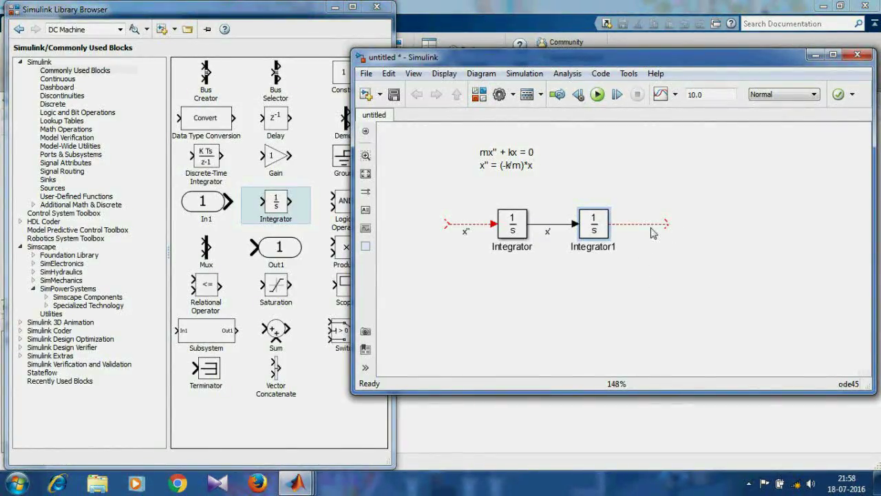
- Add a Gain block below the second Integrator's output line, set its gain to -k/m and enlarge it
{"action": "left_click_drag", "start_coordinate": [274, 153], "coordinate": [694, 274]}
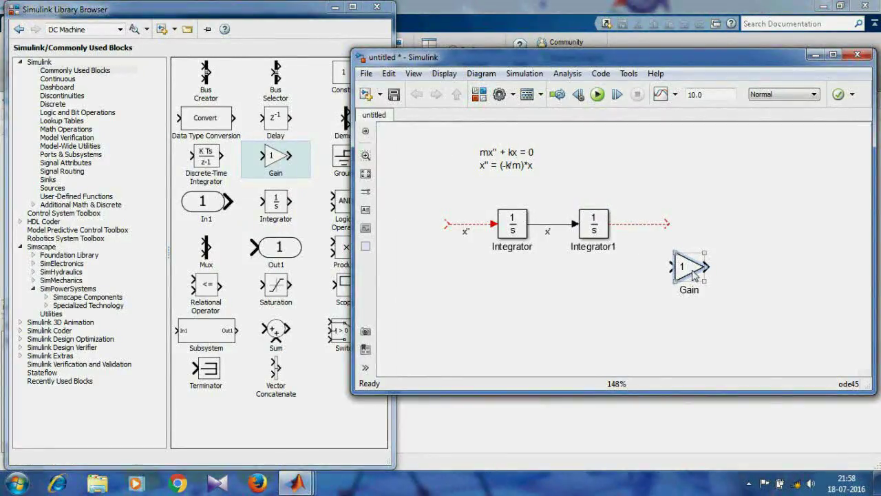
{"action": "double_click", "coordinate": [694, 274]}
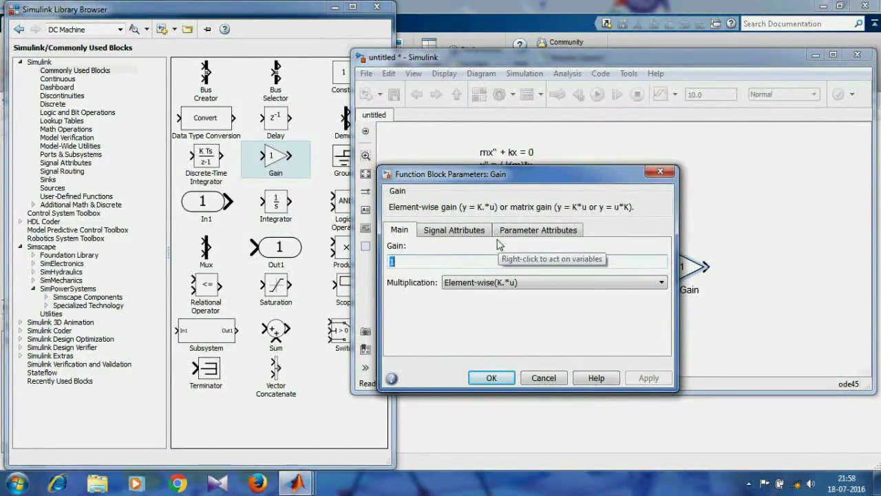
{"action": "type", "text": "-k/m"}
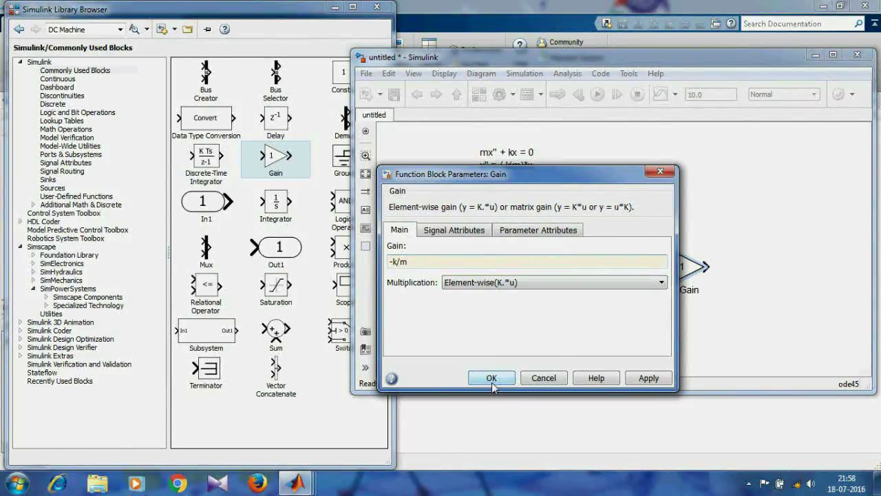
{"action": "left_click", "coordinate": [491, 377]}
{"action": "left_click_drag", "start_coordinate": [698, 278], "coordinate": [699, 293]}
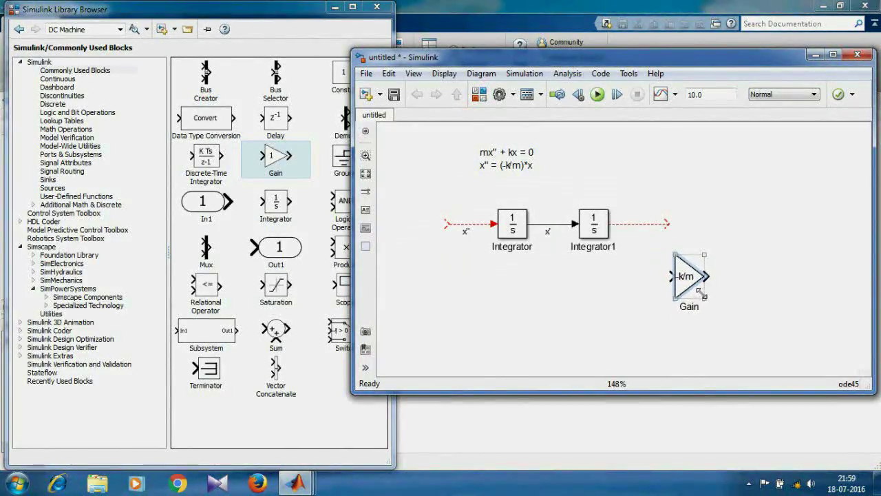
- Rotate the Gain block to point downward and connect the second Integrator's output to it, labelling the line x
{"action": "left_click", "coordinate": [780, 321]}
{"action": "key", "text": "ctrl+r"}
{"action": "left_click_drag", "start_coordinate": [667, 224], "coordinate": [688, 254]}
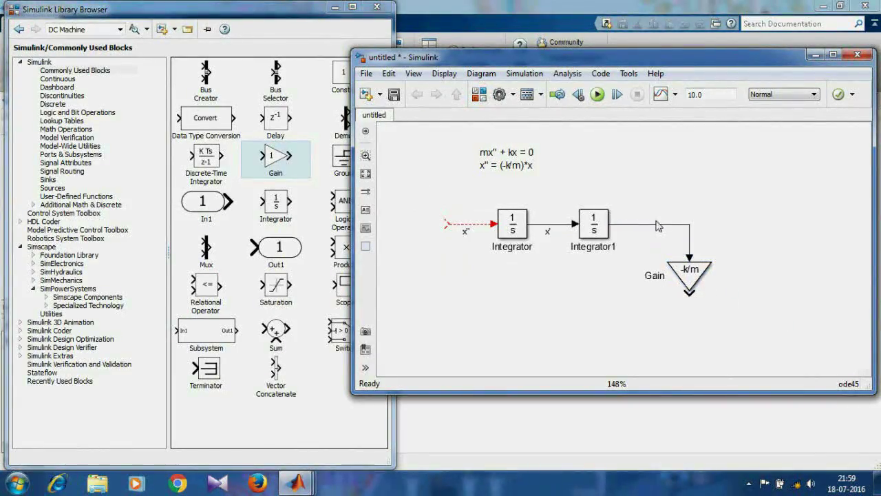
{"action": "type", "text": "x"}
- Draw the Gain block's output line back beneath the integrators and annotate it (-k/m)*x
{"action": "left_click_drag", "start_coordinate": [689, 294], "coordinate": [446, 312]}
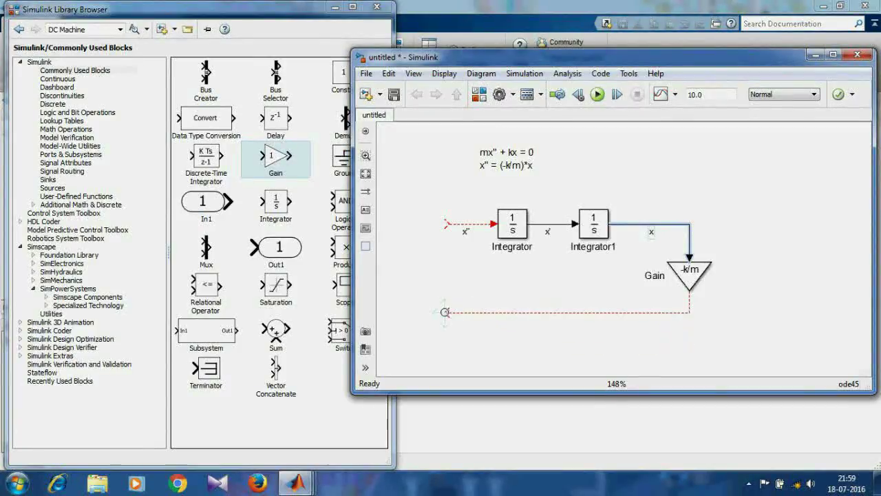
{"action": "double_click", "coordinate": [551, 315]}
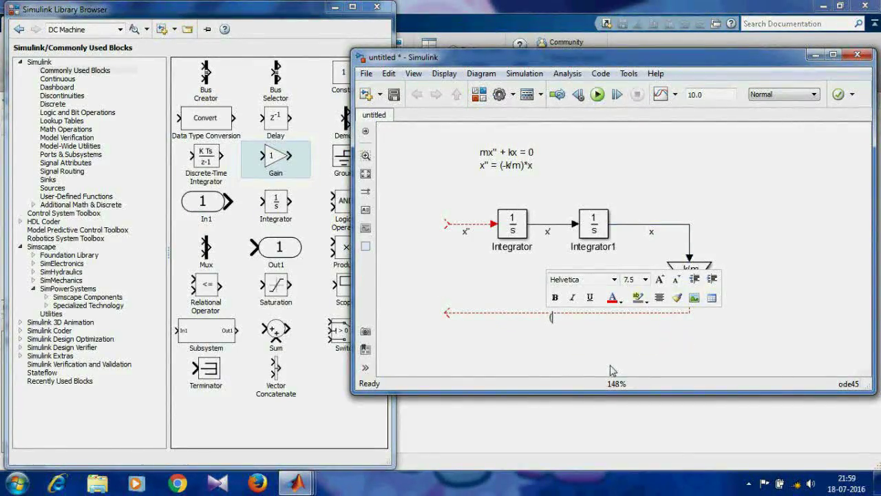
{"action": "type", "text": "(-k/m)*x"}
{"action": "left_click", "coordinate": [608, 350]}
- Connect the Gain's output line to the first Integrator's input and widen the feedback loop
{"action": "left_click_drag", "start_coordinate": [447, 312], "coordinate": [449, 223]}
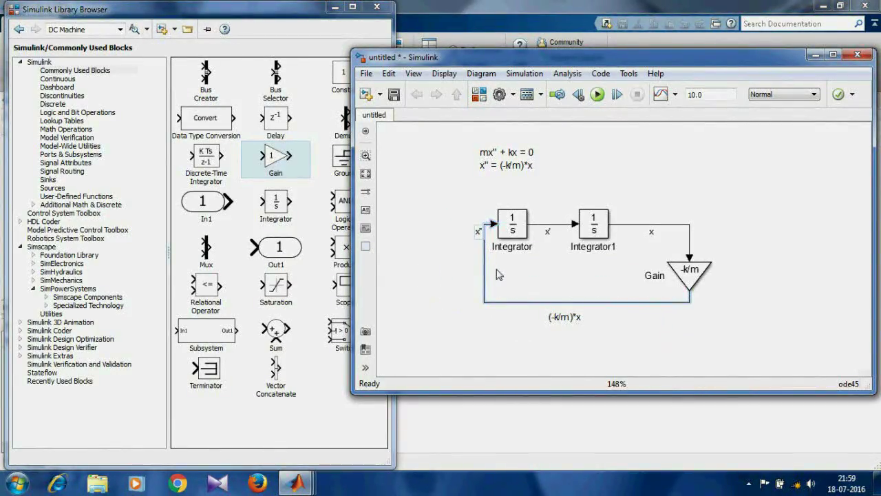
{"action": "left_click_drag", "start_coordinate": [484, 279], "coordinate": [430, 286]}
{"action": "left_click", "coordinate": [503, 339]}
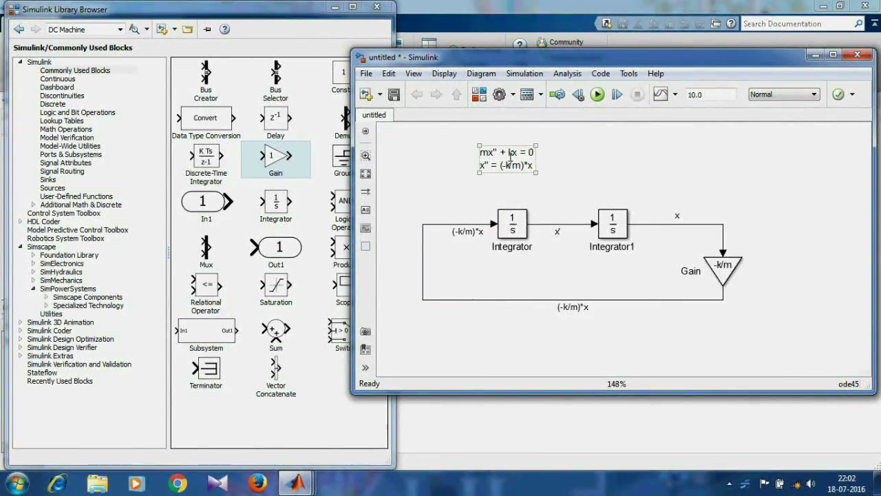
- Set the second Integrator's initial condition to 1
{"action": "left_click", "coordinate": [520, 189]}
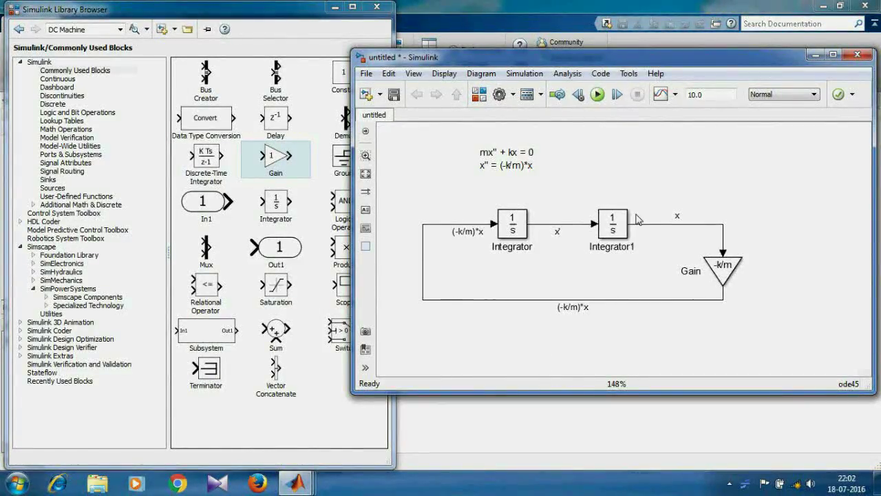
{"action": "left_click", "coordinate": [619, 234]}
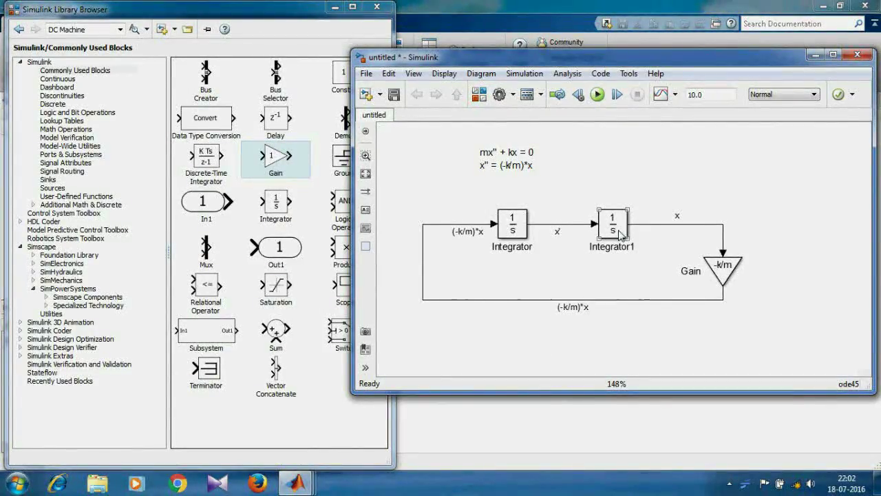
{"action": "double_click", "coordinate": [620, 234]}
{"action": "double_click", "coordinate": [371, 194]}
{"action": "type", "text": "1"}
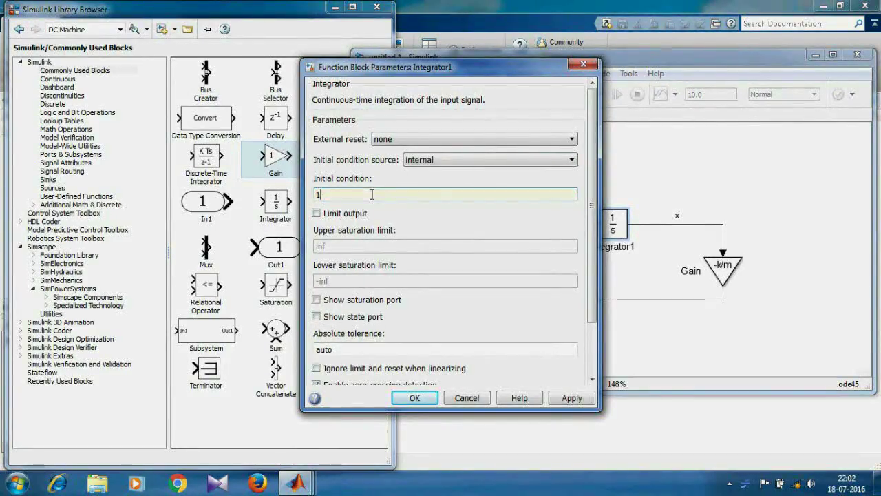
{"action": "left_click", "coordinate": [415, 398]}
- Add a third line reading x=1 at t=0 to the equation annotation
{"action": "left_click", "coordinate": [535, 166]}
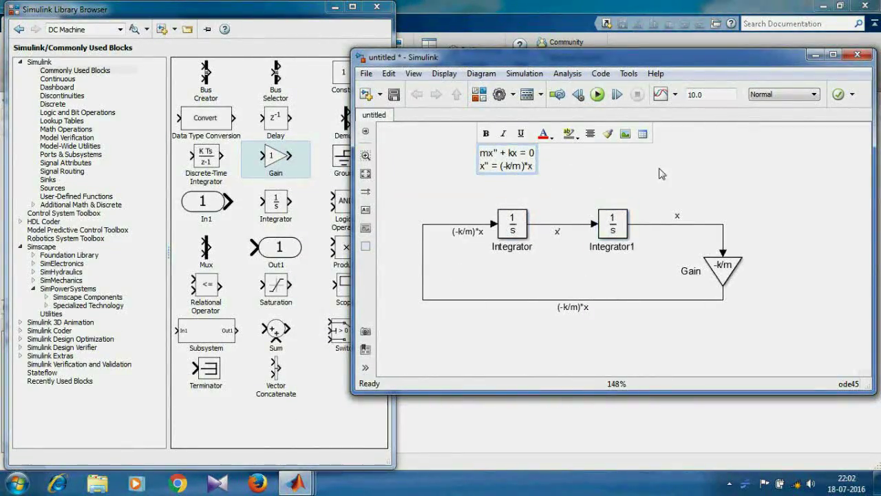
{"action": "type", "text": "x=1 at t"}
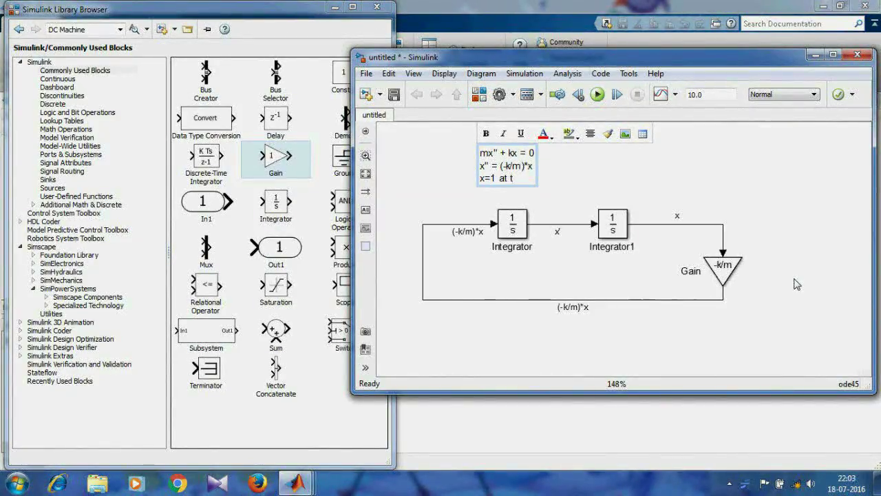
{"action": "type", "text": "=0"}
{"action": "left_click", "coordinate": [636, 347]}
- Check the first Integrator's initial condition and add a fourth line reading x'=0 at t=0 to the equation annotation
{"action": "double_click", "coordinate": [515, 230]}
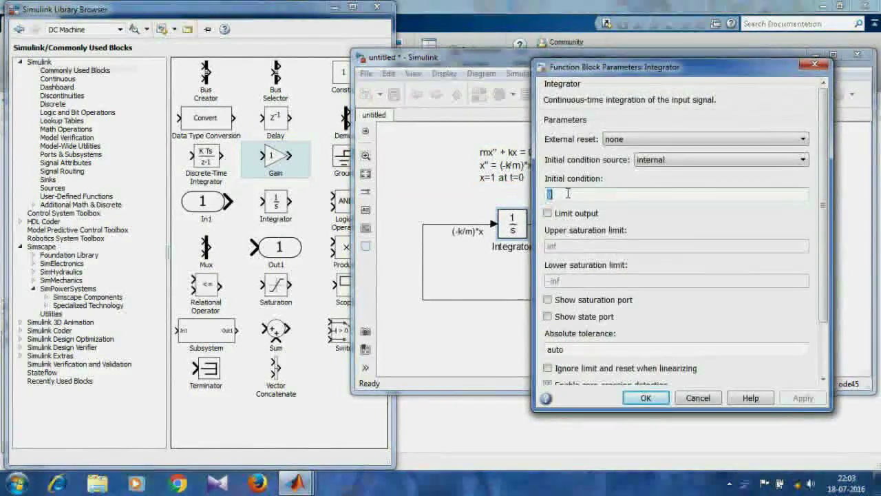
{"action": "left_click", "coordinate": [646, 398]}
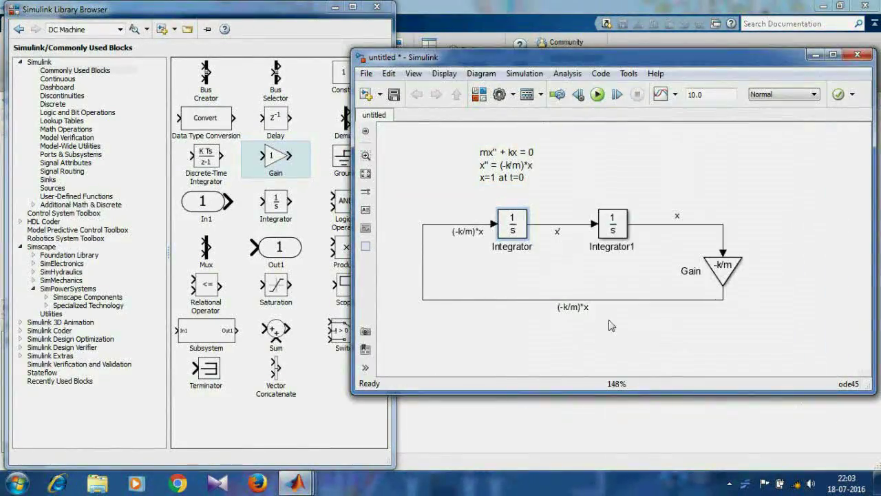
{"action": "left_click", "coordinate": [528, 178]}
{"action": "type", "text": "x'"}
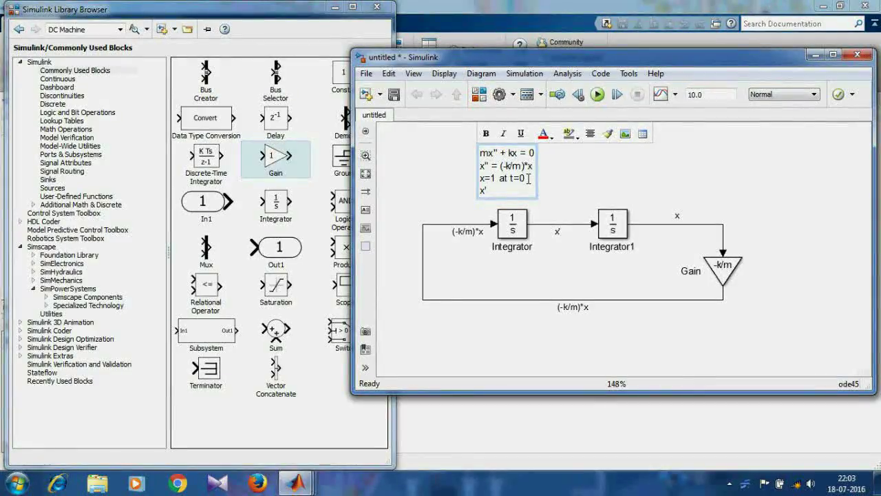
{"action": "type", "text": "=0 at t=0"}
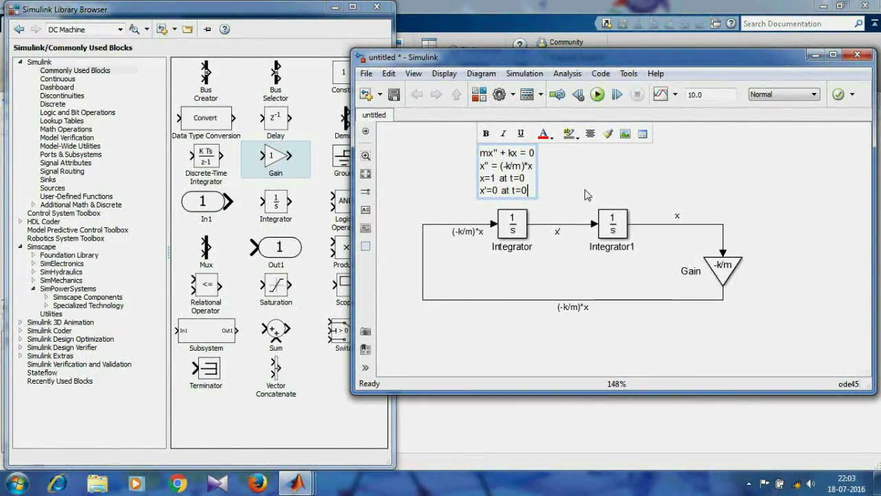
{"action": "left_click", "coordinate": [740, 170]}
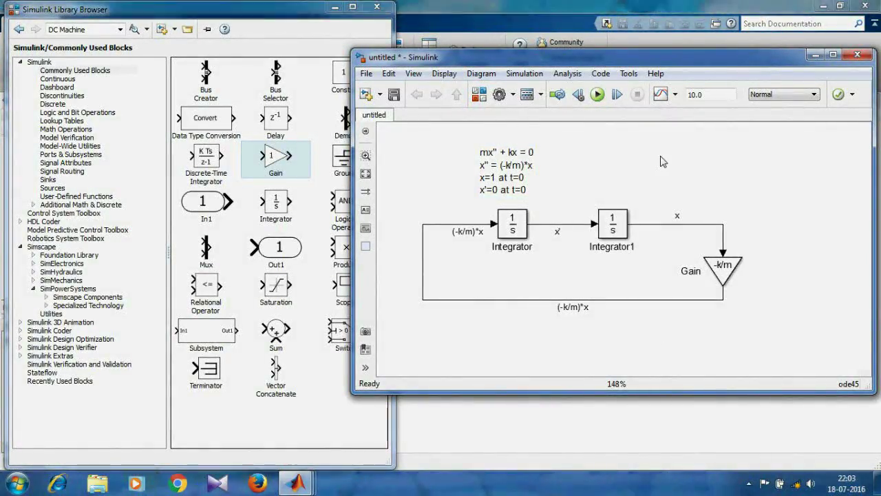
- Add a Scope block branched off the x signal line and rename it Position
{"action": "left_click", "coordinate": [273, 27]}
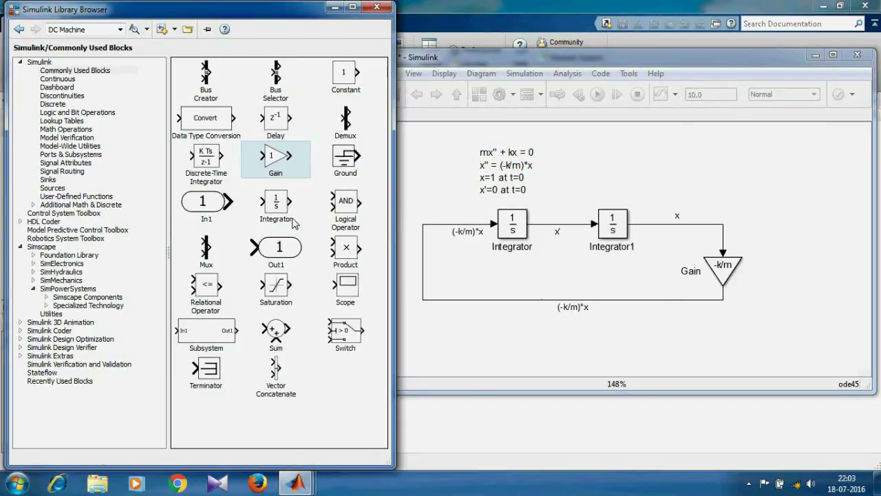
{"action": "mouse_move", "coordinate": [344, 297]}
{"action": "left_mouse_down"}
{"action": "mouse_move", "coordinate": [819, 197]}
{"action": "mouse_move", "coordinate": [829, 215]}
{"action": "mouse_move", "coordinate": [725, 223]}
{"action": "left_mouse_up"}
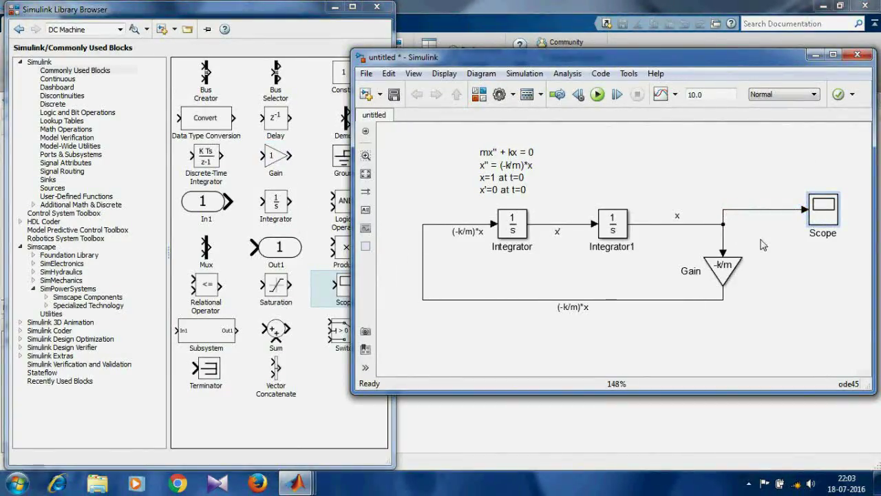
{"action": "left_click", "coordinate": [837, 232]}
{"action": "key", "text": "BackSpace"}
{"action": "key", "text": "BackSpace"}
{"action": "key", "text": "BackSpace"}
{"action": "key", "text": "BackSpace"}
{"action": "key", "text": "BackSpace"}
{"action": "type", "text": "Position"}
{"action": "left_click", "coordinate": [802, 309]}
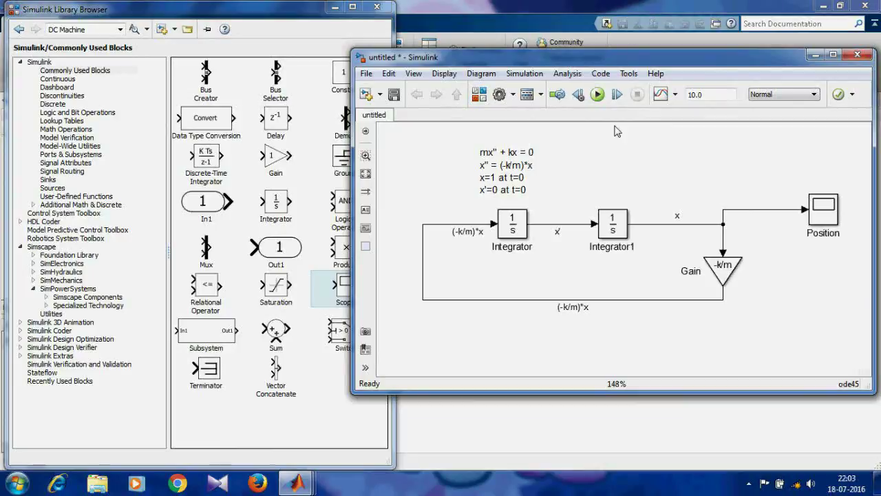
- Switch to the MATLAB Command Window and define the variables with k=30;m=10;
{"action": "left_click", "coordinate": [659, 437]}
{"action": "type", "text": "k=30;m=10;"}
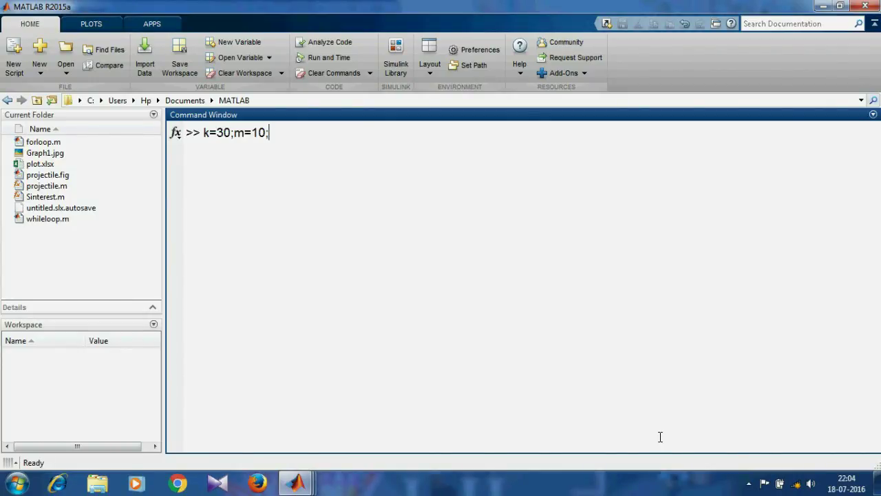
{"action": "key", "text": "Return"}
{"action": "left_click", "coordinate": [39, 363]}
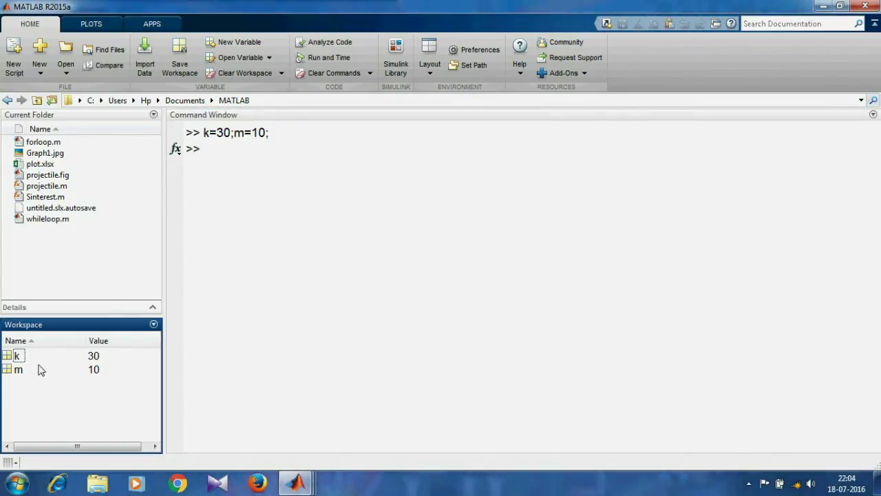
- Return to the Simulink model, run the simulation and view the Position scope's curve autoscaled
{"action": "mouse_move", "coordinate": [292, 489]}
{"action": "left_click", "coordinate": [452, 417]}
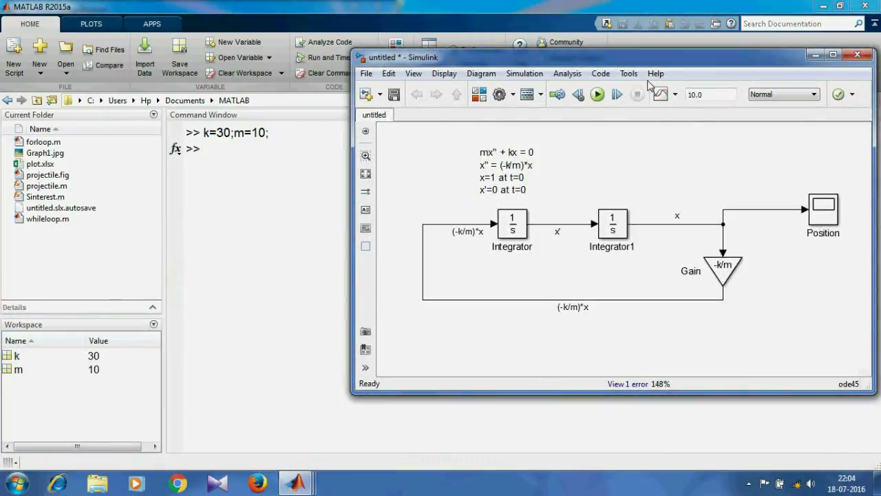
{"action": "left_click", "coordinate": [597, 95]}
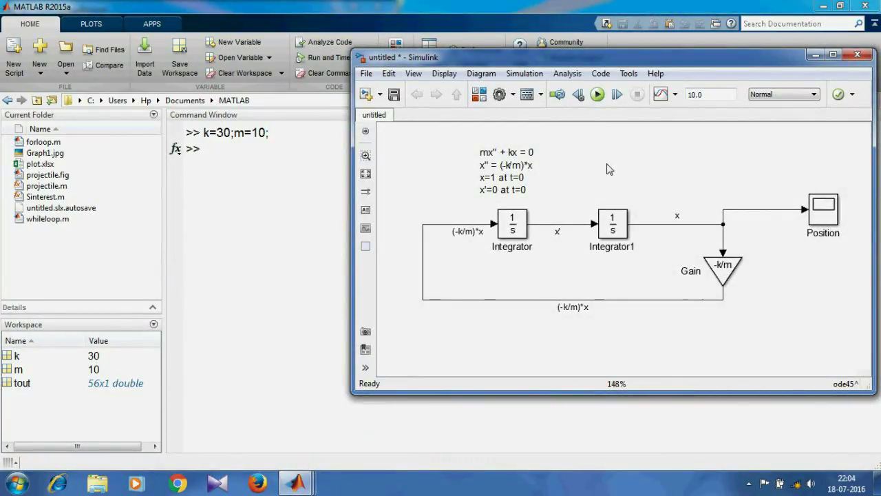
{"action": "double_click", "coordinate": [833, 219]}
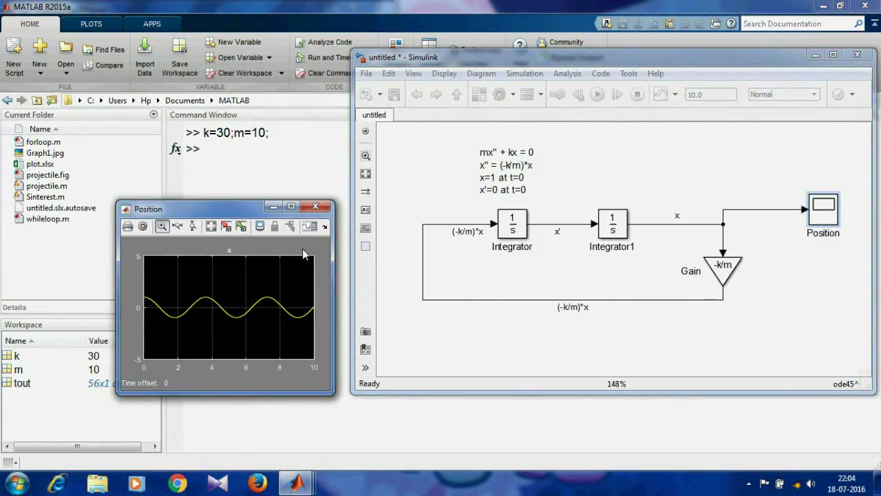
{"action": "left_click", "coordinate": [211, 228]}
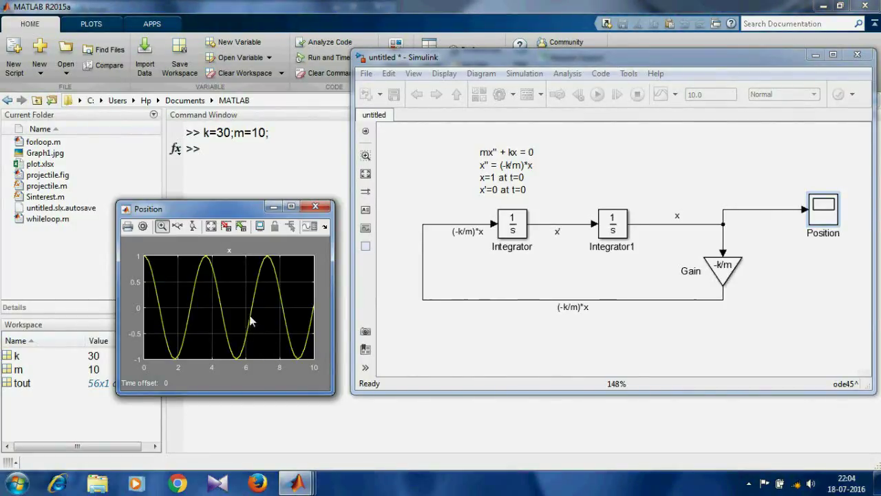
{"action": "left_click", "coordinate": [316, 207]}
- Add the damping term to the annotation's first line so it reads mx'' + cx' + kx = 0
{"action": "left_click", "coordinate": [515, 159]}
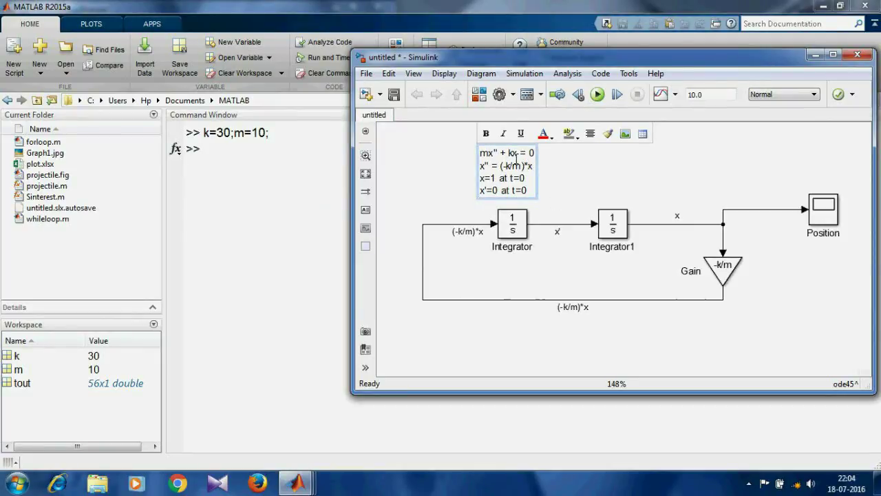
{"action": "type", "text": "cx'"}
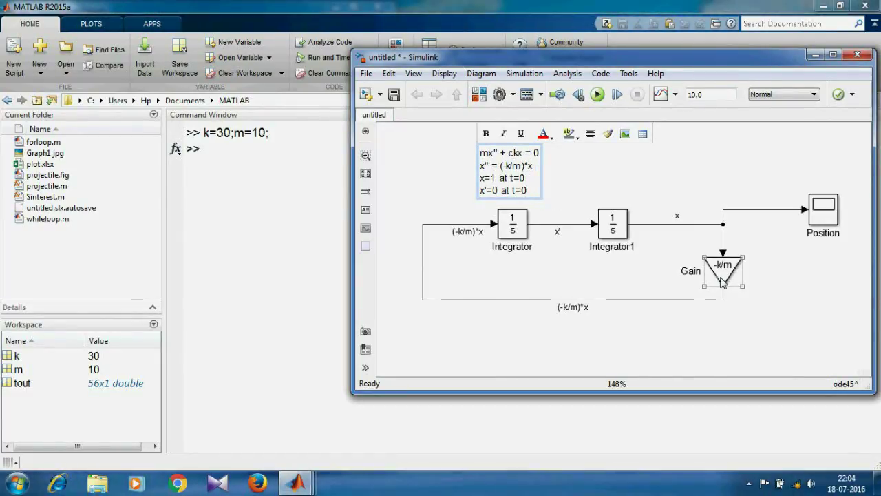
{"action": "type", "text": " +"}
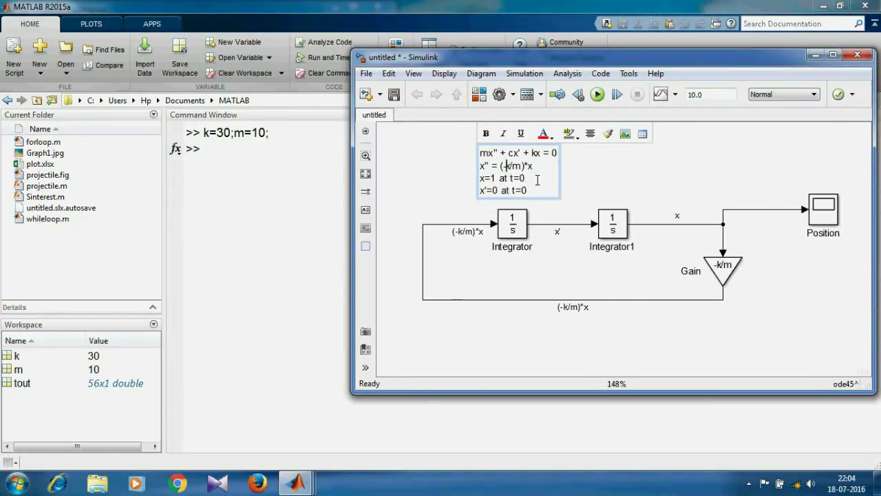
- Rewrite the annotation's second line as x'' = (1/m)*( - cx' - kx )
{"action": "key", "text": "Delete"}
{"action": "key", "text": "Delete"}
{"action": "type", "text": "1(-c"}
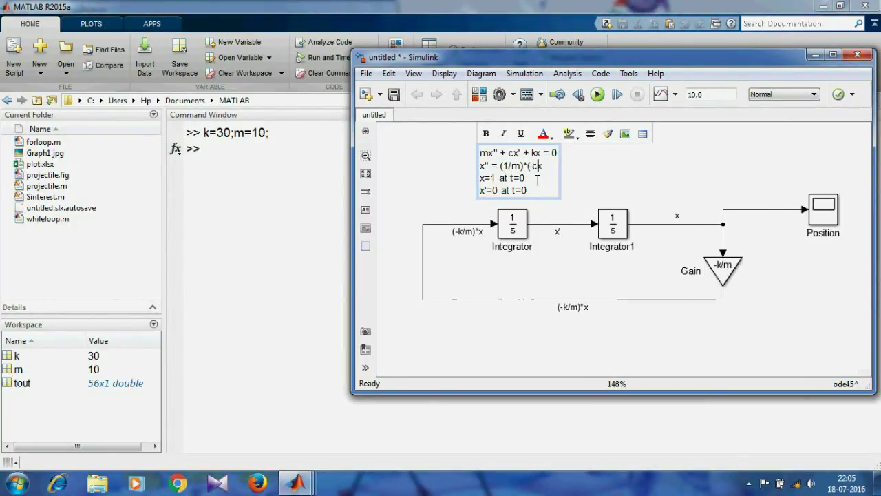
{"action": "type", "text": "x' -kx"}
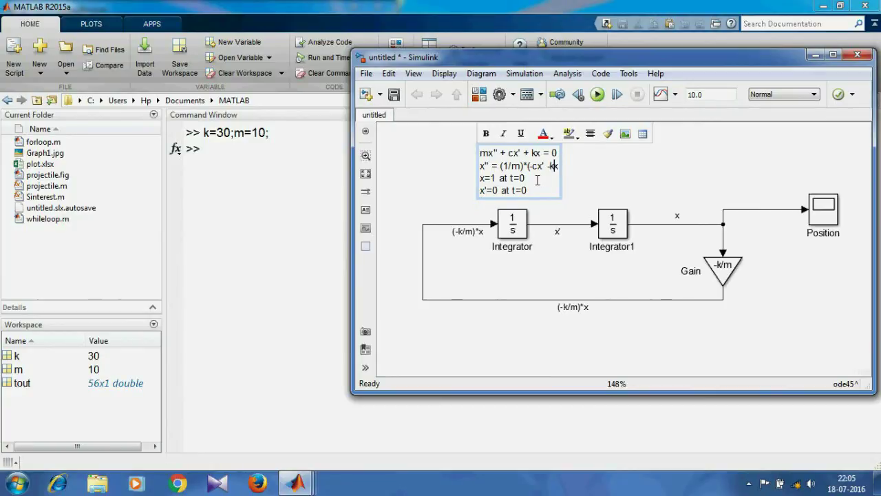
{"action": "type", "text": ")"}
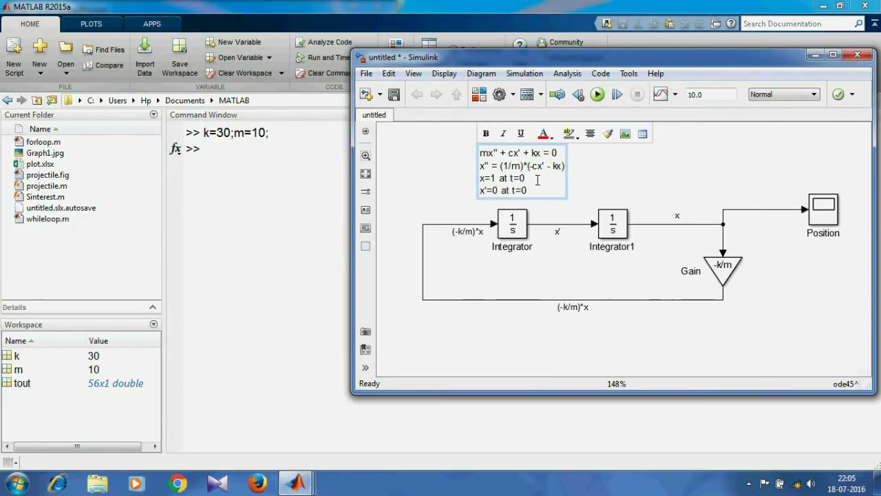
{"action": "key", "text": "Left"}
{"action": "key", "text": "Left"}
{"action": "key", "text": "Left"}
{"action": "key", "text": "Left"}
{"action": "key", "text": "Left"}
{"action": "key", "text": "Left"}
{"action": "key", "text": "Left"}
{"action": "key", "text": "Left"}
{"action": "key", "text": "Right"}
{"action": "key", "text": "End"}
{"action": "key", "text": "Left"}
{"action": "left_click", "coordinate": [589, 362]}
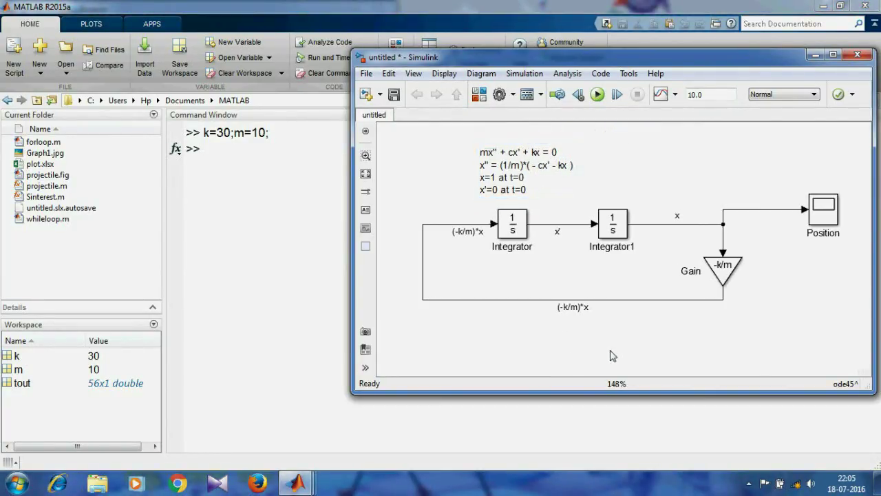
- Change the existing Gain block's gain to k
{"action": "double_click", "coordinate": [726, 272]}
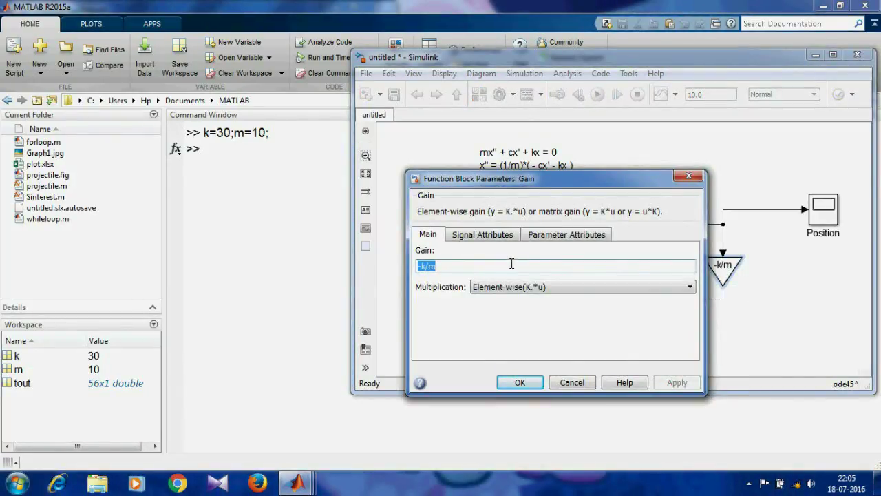
{"action": "type", "text": "k"}
{"action": "left_click", "coordinate": [520, 383]}
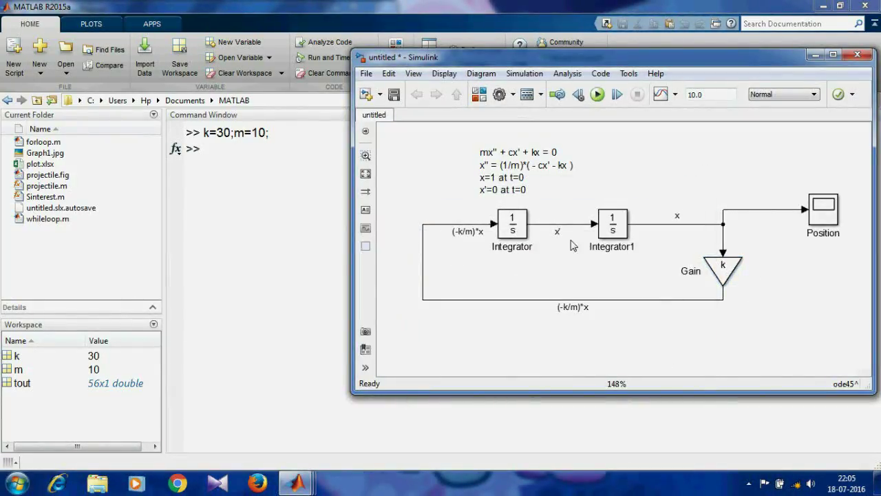
- Copy the Gain block to beneath the x' signal line and set the copy's gain to c
{"action": "left_click_drag", "start_coordinate": [723, 268], "coordinate": [566, 271]}
{"action": "double_click", "coordinate": [566, 270]}
{"action": "type", "text": "c"}
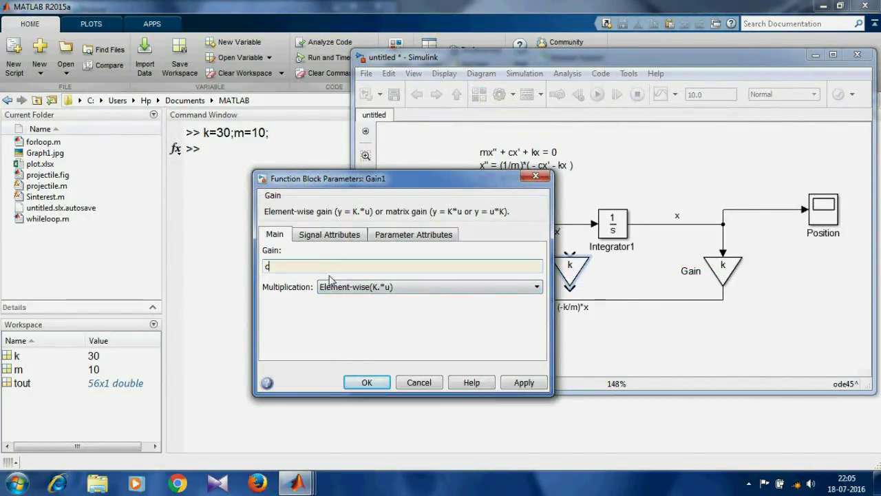
{"action": "left_click", "coordinate": [367, 382]}
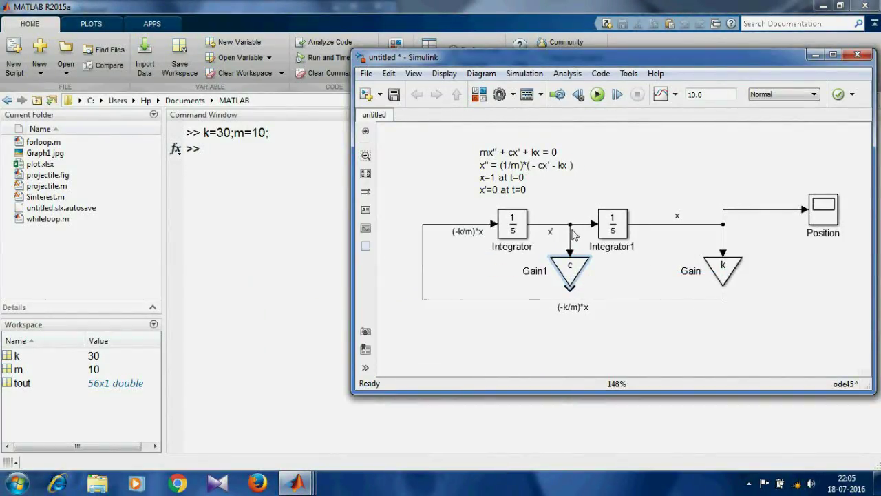
- Insert a Sum block into the feedback line before the first Integrator and connect the c gain's output to its lower input
{"action": "left_click_drag", "start_coordinate": [570, 288], "coordinate": [435, 292]}
{"action": "mouse_move", "coordinate": [296, 482]}
{"action": "left_click", "coordinate": [314, 430]}
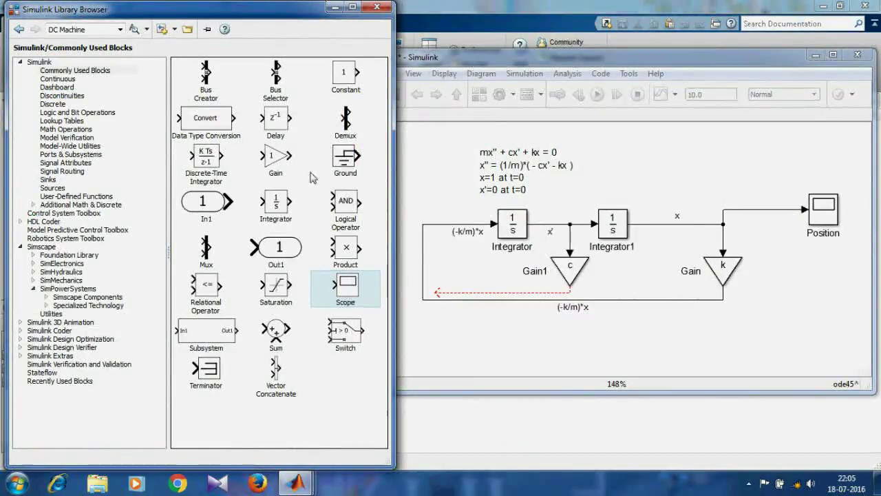
{"action": "left_click_drag", "start_coordinate": [275, 330], "coordinate": [450, 233]}
{"action": "left_click_drag", "start_coordinate": [439, 286], "coordinate": [445, 239]}
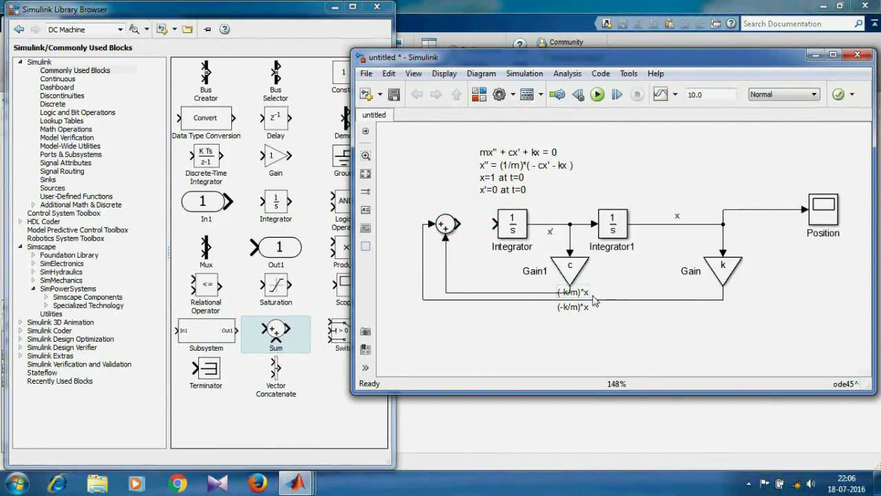
- Move the two feedback lines lower, labelling the outer one kx and the inner one cx'
{"action": "left_click_drag", "start_coordinate": [634, 299], "coordinate": [625, 332]}
{"action": "type", "text": "kx"}
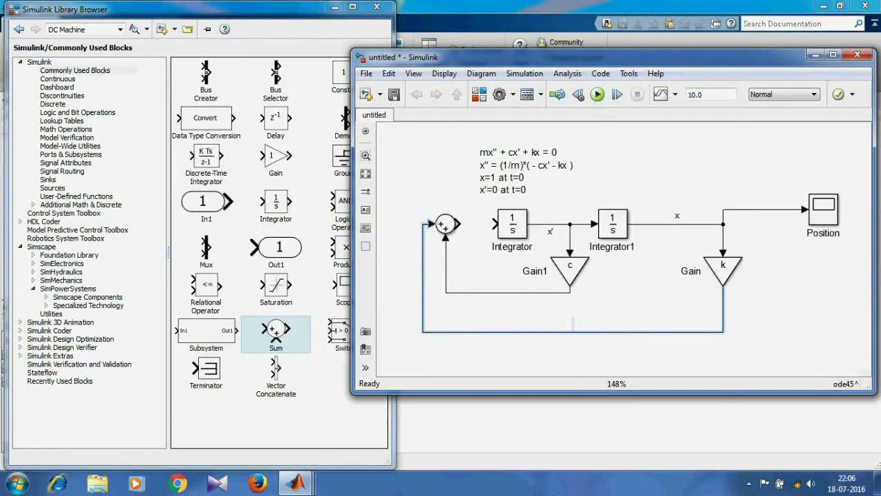
{"action": "left_click_drag", "start_coordinate": [465, 292], "coordinate": [465, 301]}
{"action": "double_click", "coordinate": [507, 301]}
{"action": "type", "text": "cx"}
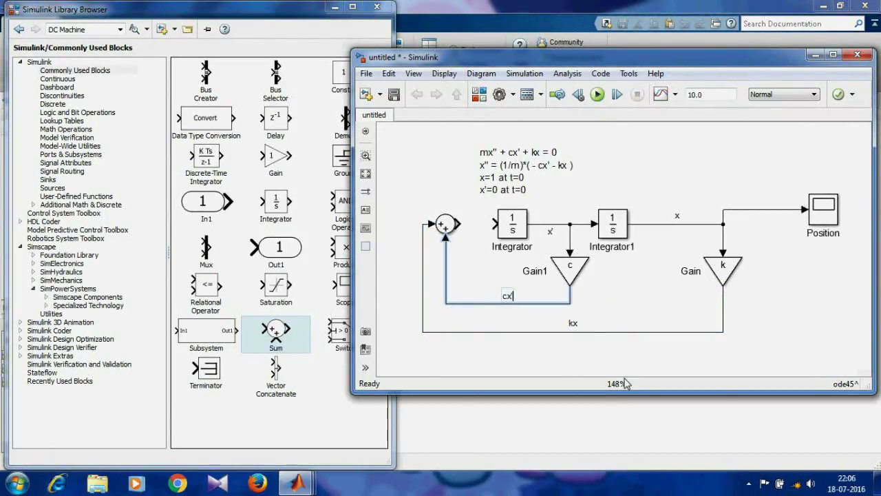
{"action": "type", "text": "'"}
{"action": "left_click", "coordinate": [505, 332]}
- Set the Sum block's list of signs to |-- so both inputs are subtracted
{"action": "double_click", "coordinate": [447, 226]}
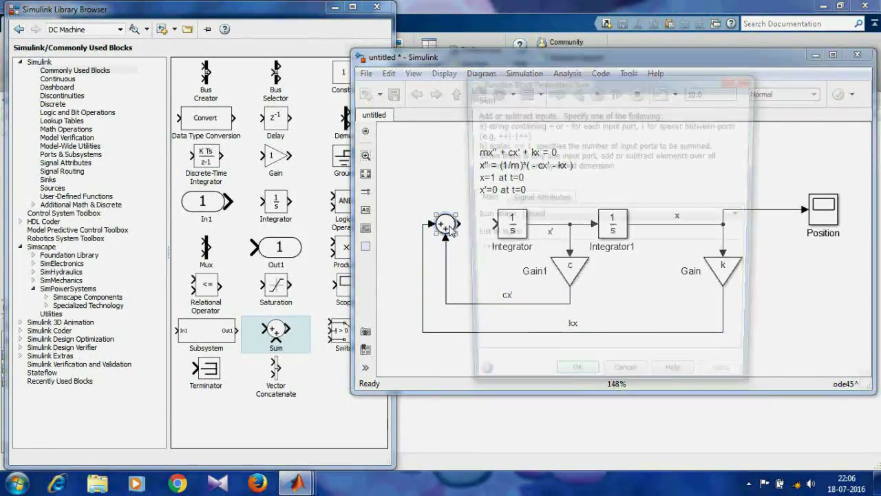
{"action": "left_click", "coordinate": [496, 252]}
{"action": "key", "text": "BackSpace"}
{"action": "key", "text": "BackSpace"}
{"action": "key", "text": "BackSpace"}
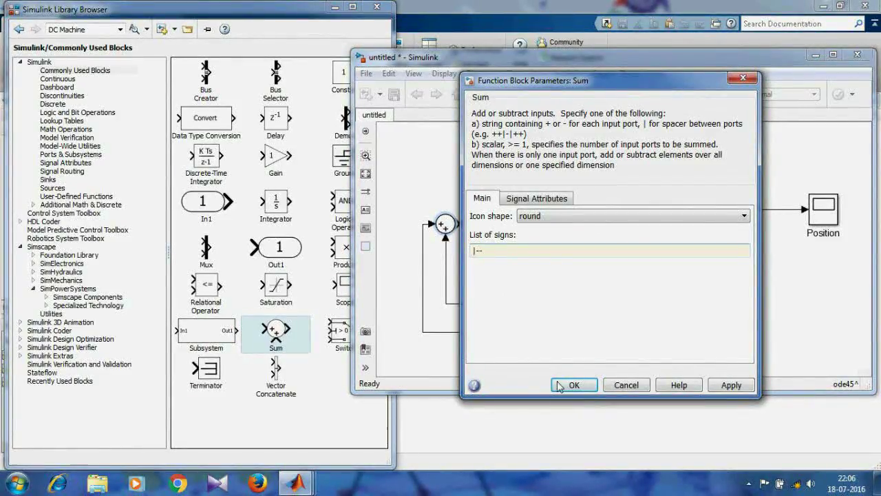
{"action": "left_click", "coordinate": [571, 385]}
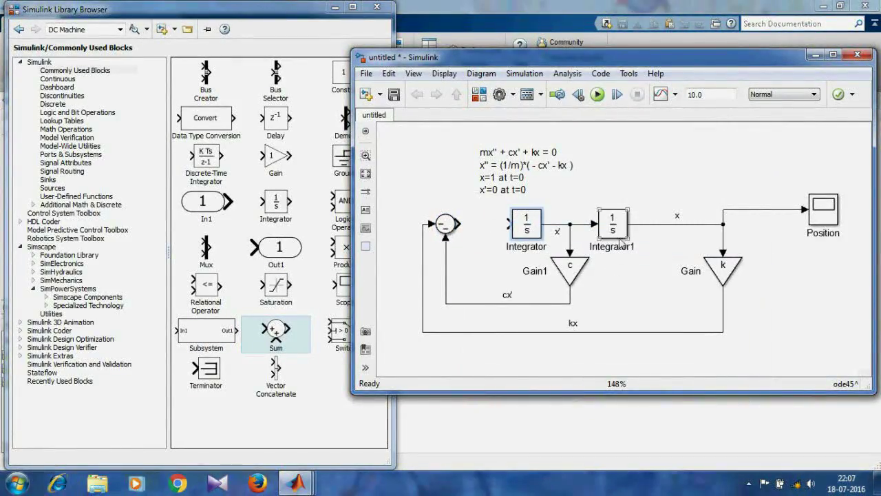
- Shift both Integrators and the c gain to the right to make room after the Sum block
{"action": "left_click_drag", "start_coordinate": [619, 230], "coordinate": [662, 231]}
{"action": "left_click_drag", "start_coordinate": [570, 269], "coordinate": [613, 270]}
{"action": "left_click_drag", "start_coordinate": [547, 237], "coordinate": [575, 236]}
{"action": "left_click", "coordinate": [588, 371]}
- Add a Gain block between the Sum and the first Integrator, set its gain to 1/m and enlarge it
{"action": "left_click_drag", "start_coordinate": [275, 155], "coordinate": [493, 223]}
{"action": "double_click", "coordinate": [494, 223]}
{"action": "type", "text": "1/m"}
{"action": "key", "text": "Return"}
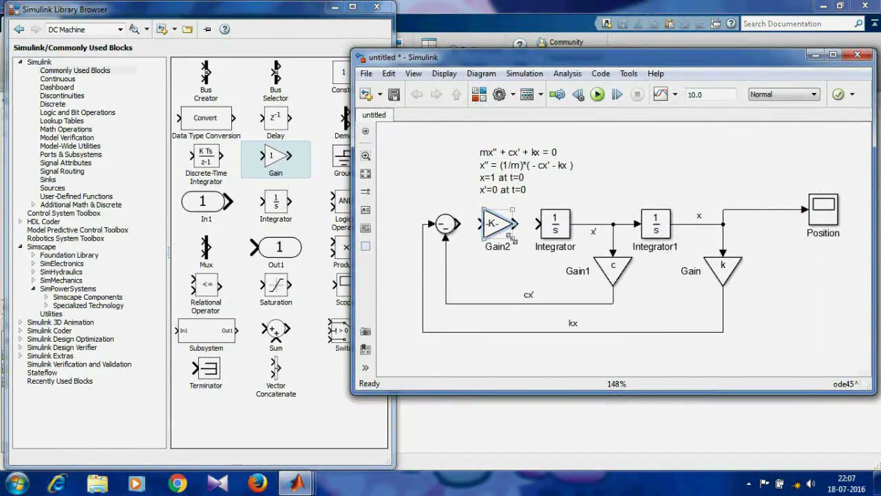
{"action": "left_click_drag", "start_coordinate": [512, 239], "coordinate": [510, 243]}
{"action": "left_click", "coordinate": [585, 368]}
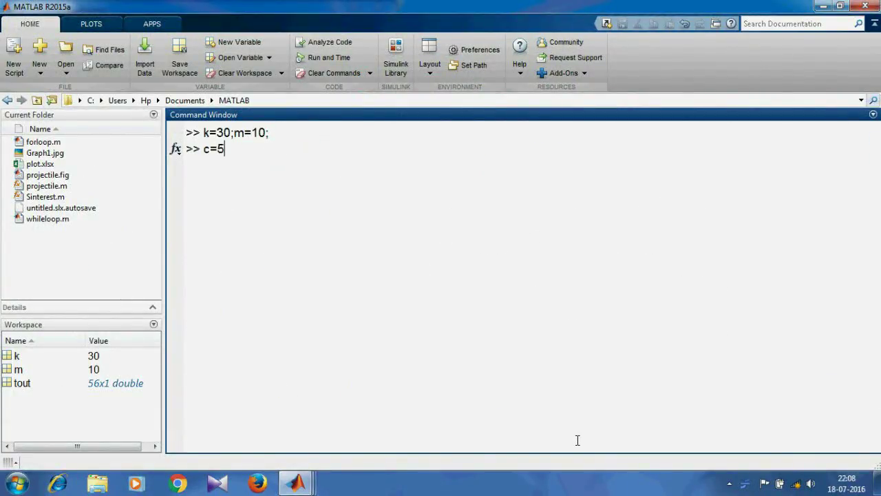
- Define c=5; in the MATLAB Command Window and return to the Simulink model
{"action": "type", "text": ";"}
{"action": "key", "text": "Return"}
{"action": "mouse_move", "coordinate": [296, 481]}
{"action": "left_click", "coordinate": [441, 406]}
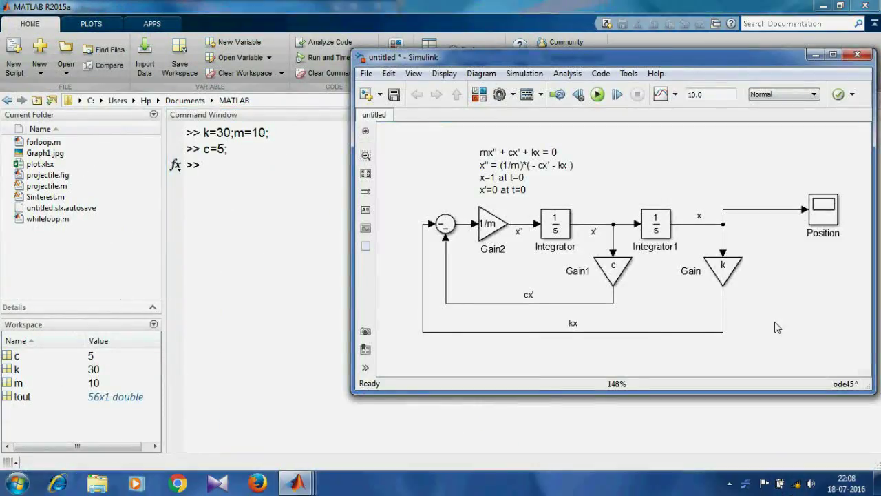
- Run the damped model's simulation and view the response in the maximized, autoscaled Position scope, then close the scope
{"action": "left_click", "coordinate": [597, 95]}
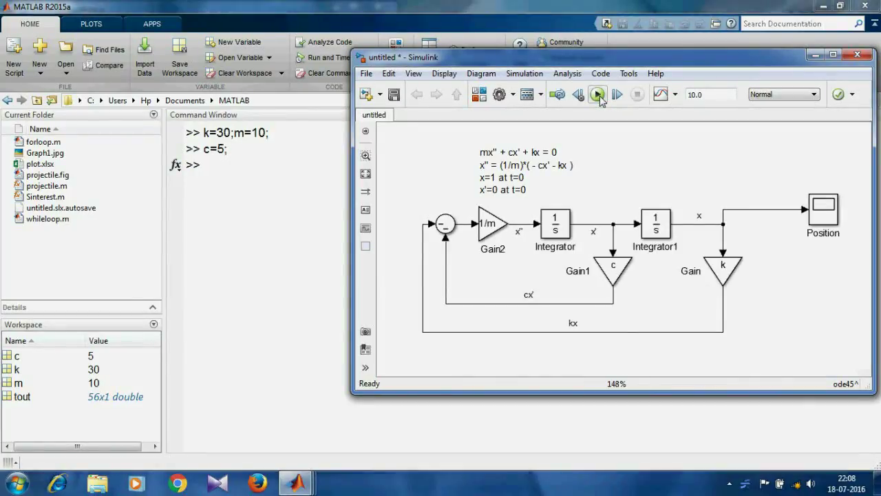
{"action": "left_click", "coordinate": [835, 219]}
{"action": "double_click", "coordinate": [824, 217]}
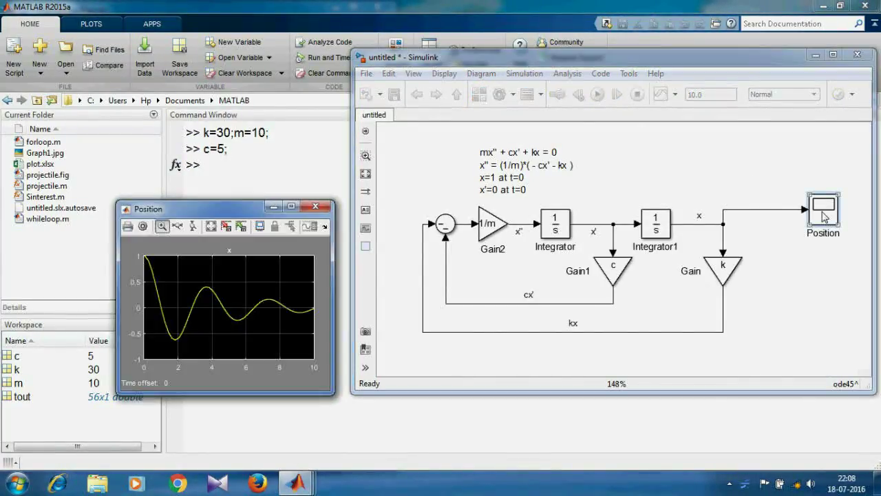
{"action": "left_click", "coordinate": [292, 206]}
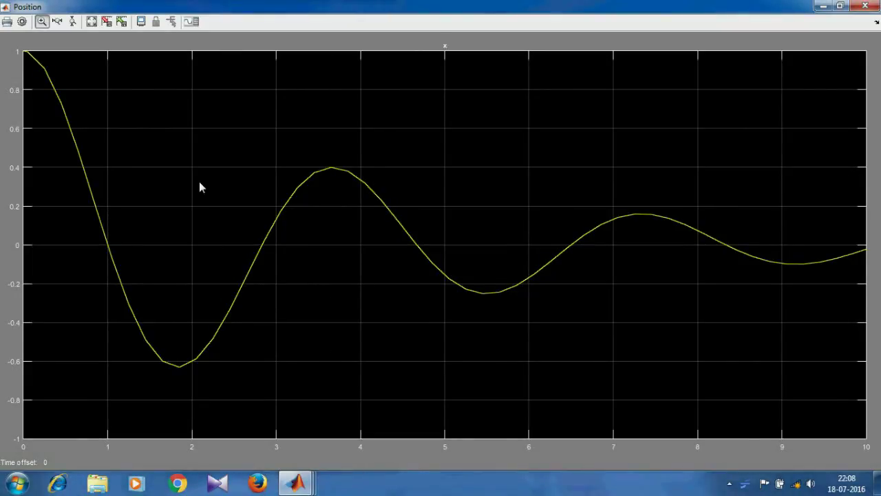
{"action": "left_click", "coordinate": [91, 24]}
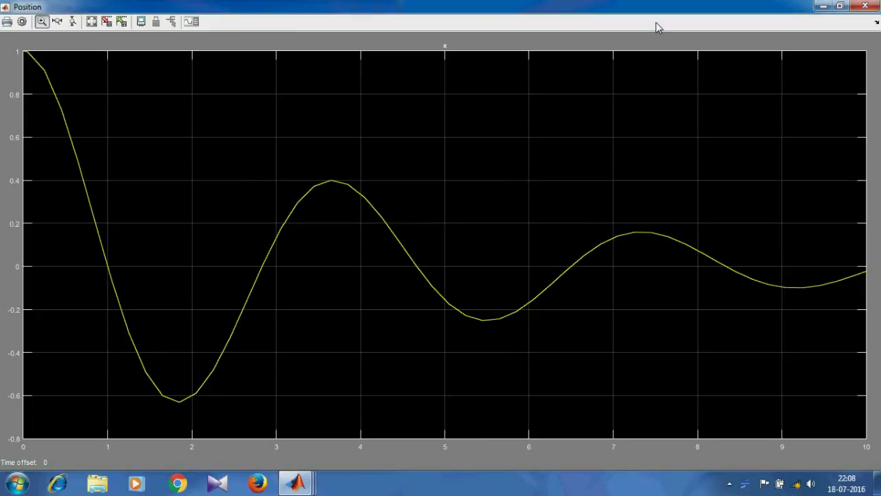
{"action": "left_click", "coordinate": [875, 6]}
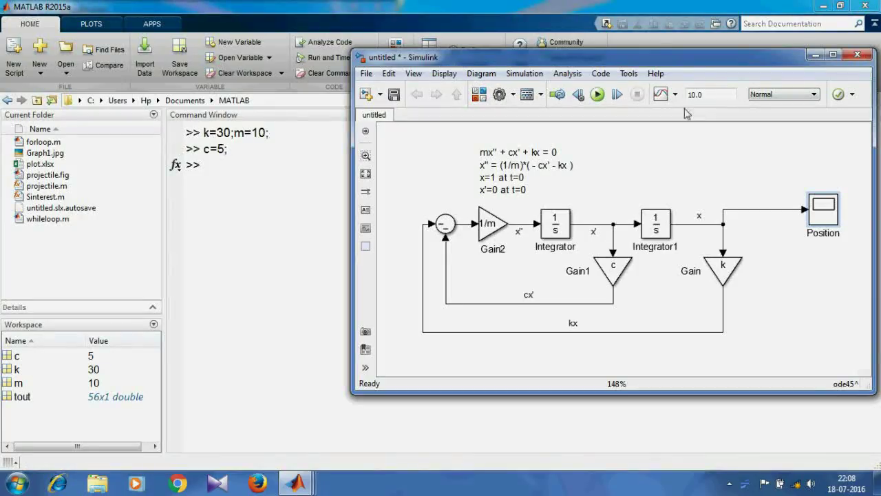
- Set the simulation stop time to 20 and the max step size to 0.1, and check the rerun's autoscaled Position plot
{"action": "left_click", "coordinate": [499, 98]}
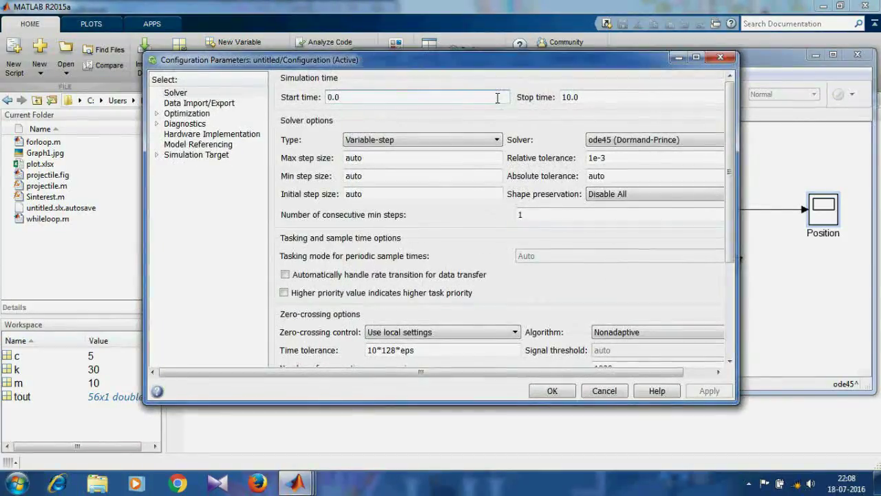
{"action": "double_click", "coordinate": [589, 97]}
{"action": "type", "text": "20"}
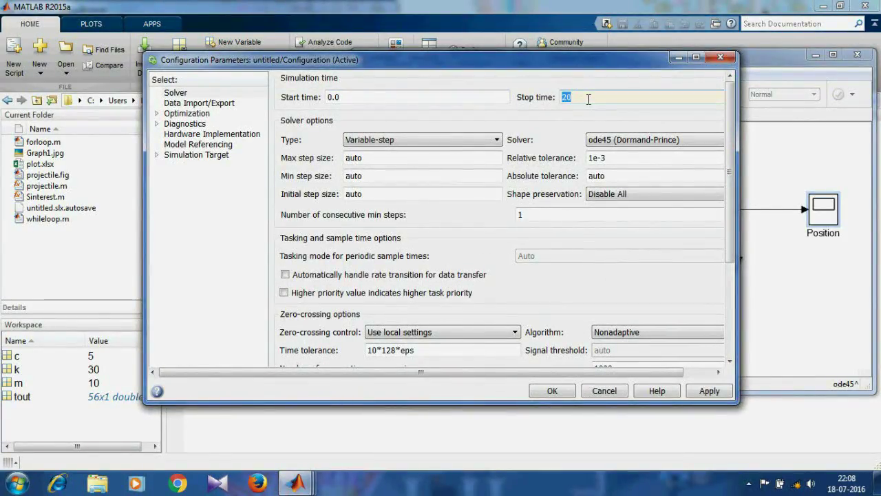
{"action": "double_click", "coordinate": [394, 157]}
{"action": "type", "text": "0.1"}
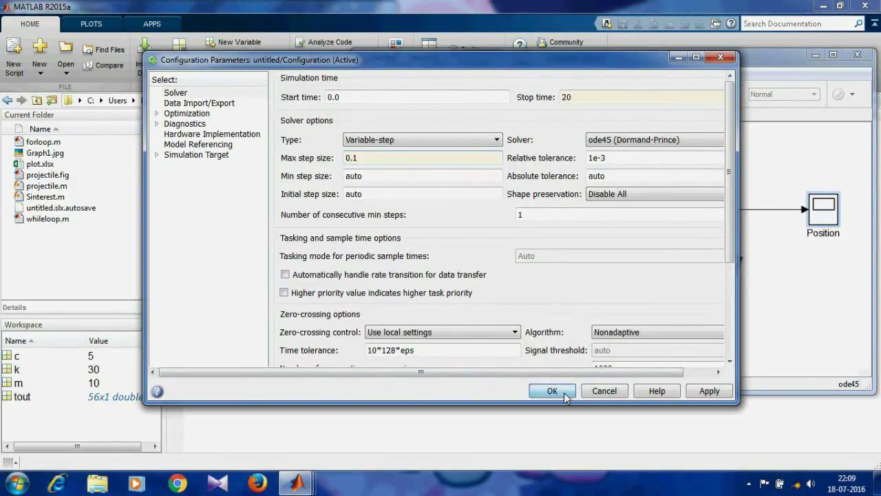
{"action": "left_click", "coordinate": [555, 391]}
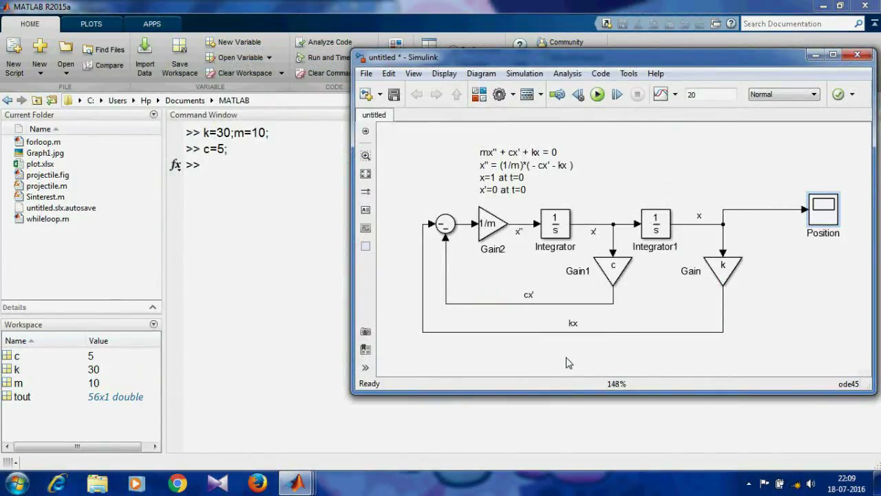
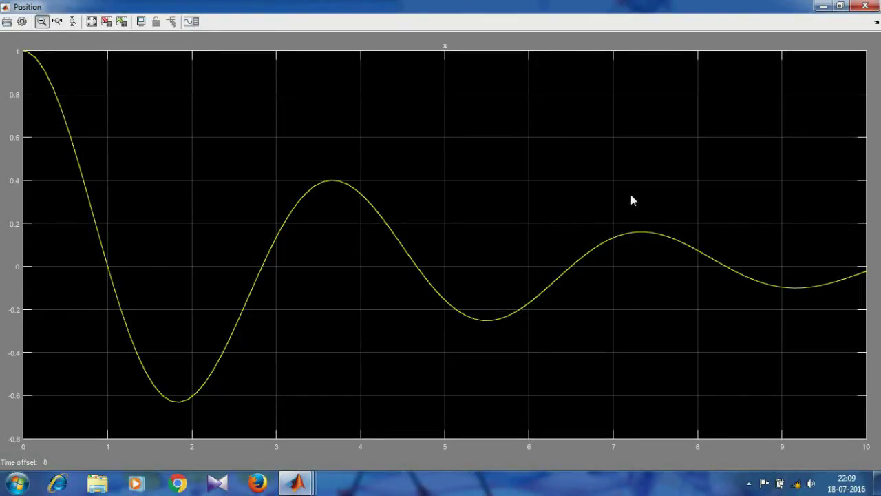
{"action": "left_click", "coordinate": [92, 21]}
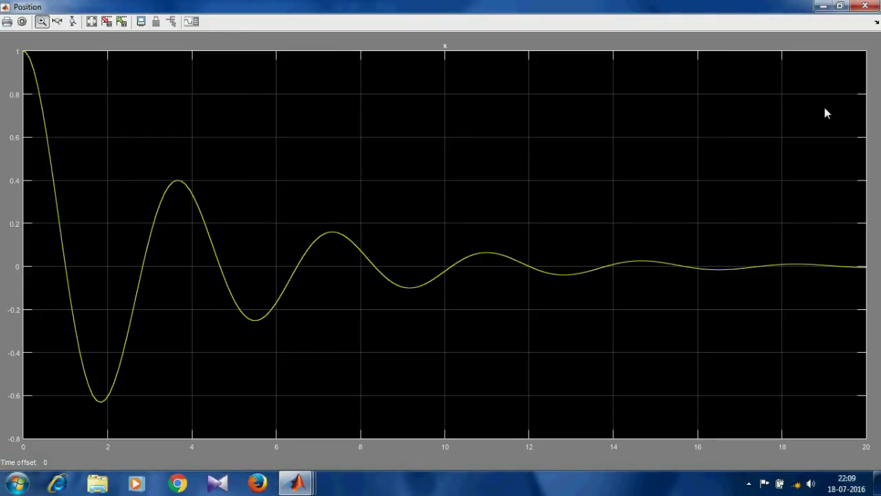
{"action": "left_click", "coordinate": [865, 5]}
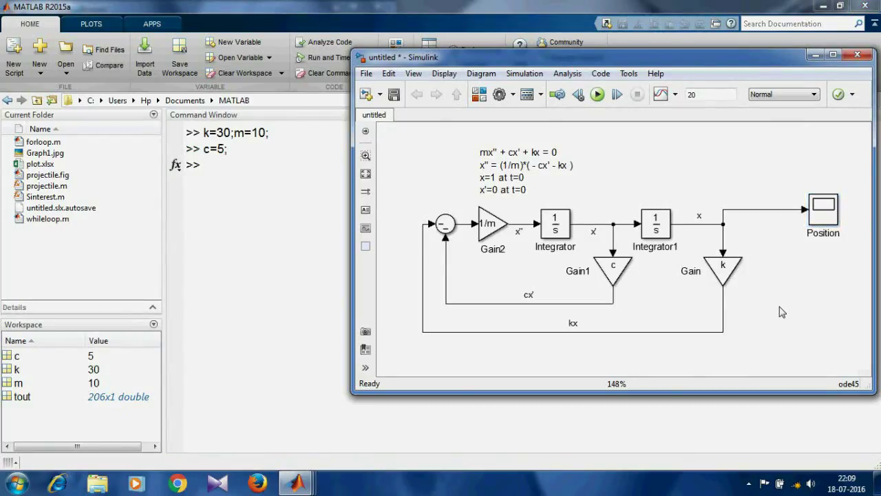
- Update the equation annotation to mx'' + cx' + kx = F and x'' = (1/m)*( F - cx' - kx )
{"action": "left_click", "coordinate": [560, 152]}
{"action": "type", "text": "F"}
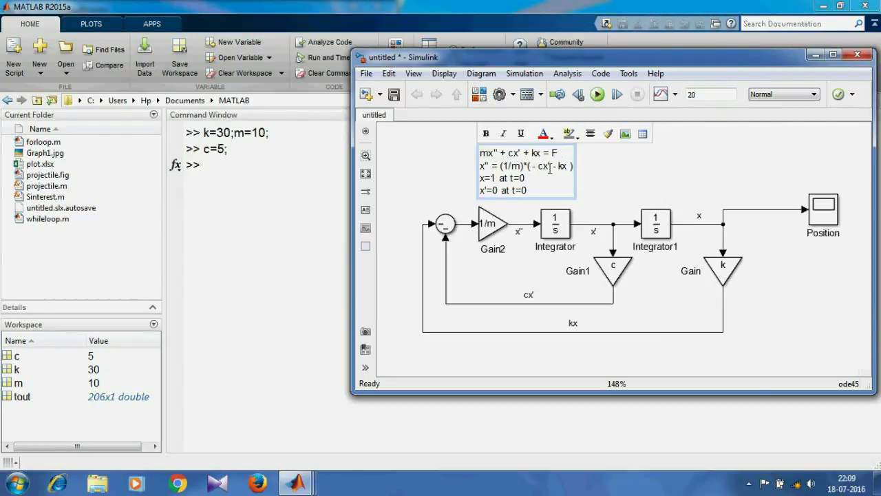
{"action": "type", "text": "F"}
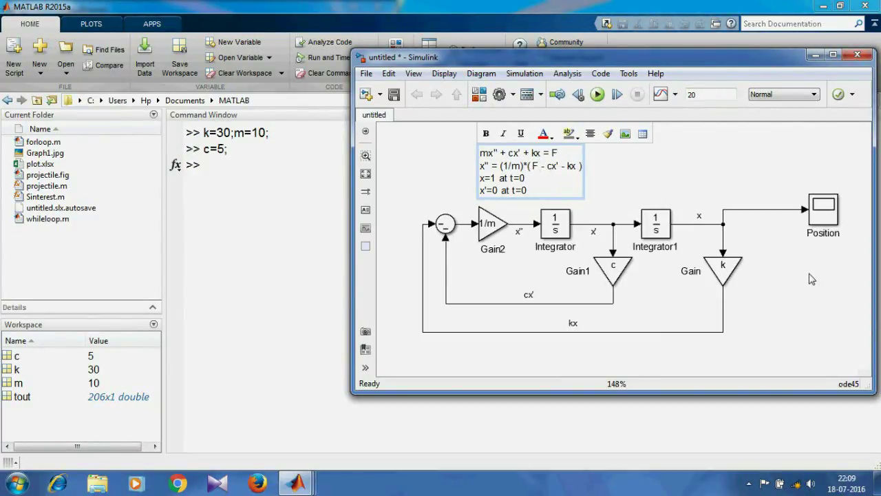
{"action": "left_click", "coordinate": [811, 278]}
- Change the Sum block to a rectangular icon shape with the list of signs |+--
{"action": "double_click", "coordinate": [446, 224]}
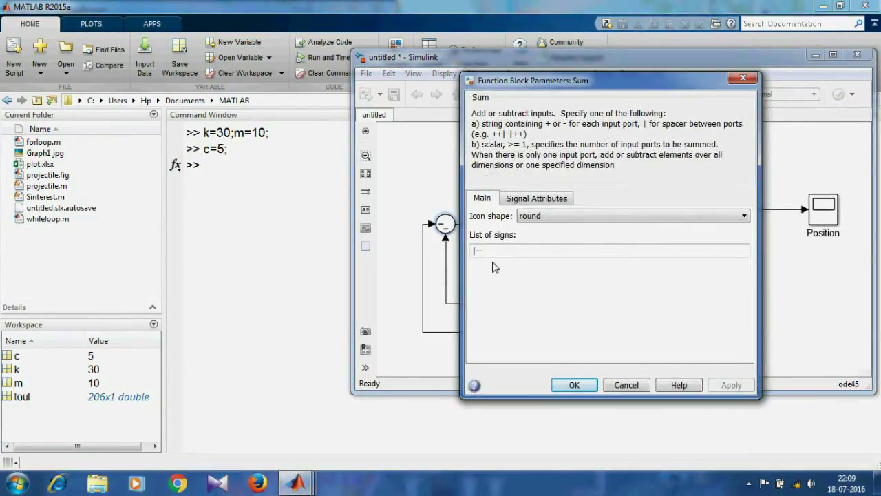
{"action": "left_click", "coordinate": [478, 251]}
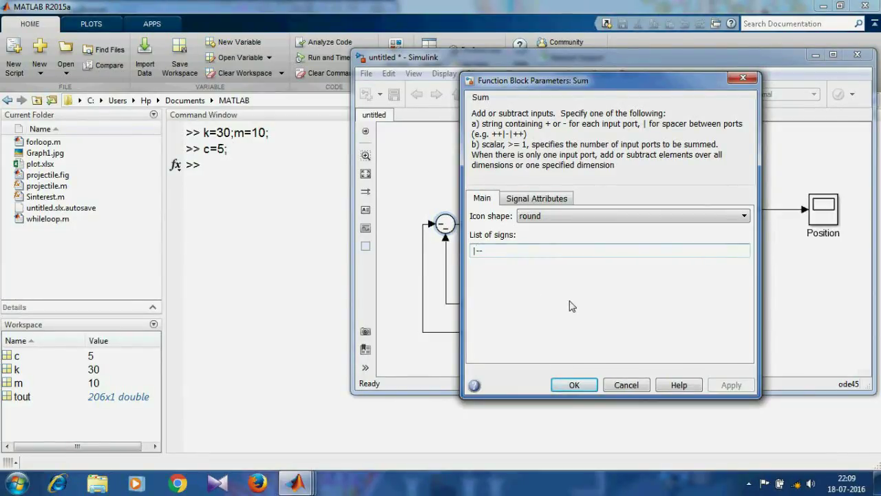
{"action": "type", "text": "+"}
{"action": "left_click", "coordinate": [617, 215]}
{"action": "left_click", "coordinate": [606, 230]}
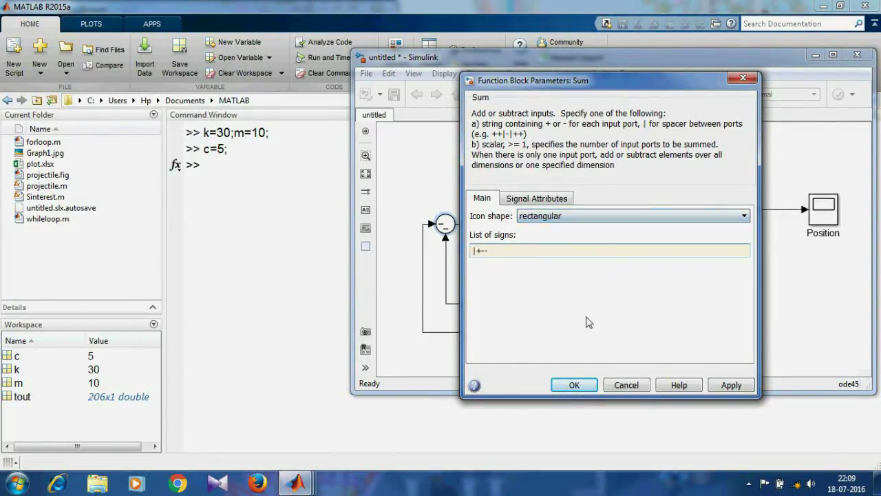
{"action": "left_click", "coordinate": [571, 386]}
- Enlarge the rectangular Sum block and reroute the feedback lines clear of it
{"action": "left_click_drag", "start_coordinate": [456, 236], "coordinate": [460, 249]}
{"action": "left_click_drag", "start_coordinate": [435, 215], "coordinate": [435, 194]}
{"action": "left_click", "coordinate": [429, 238]}
{"action": "mouse_move", "coordinate": [421, 285]}
{"action": "left_mouse_down"}
{"action": "mouse_move", "coordinate": [400, 285]}
{"action": "mouse_move", "coordinate": [415, 275]}
{"action": "left_mouse_up"}
- Add a Sine Wave block from the Sources library and connect it to the Sum block's plus input
{"action": "mouse_move", "coordinate": [296, 482]}
{"action": "left_click", "coordinate": [310, 456]}
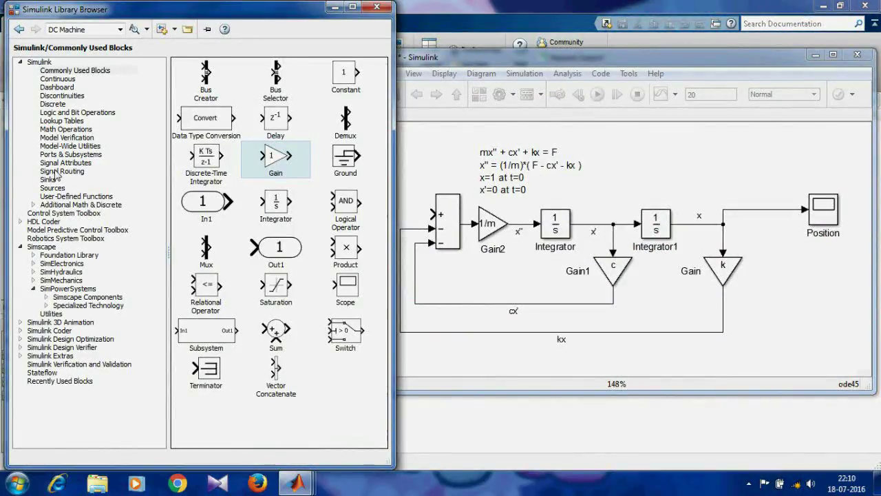
{"action": "left_click_drag", "start_coordinate": [385, 144], "coordinate": [380, 269]}
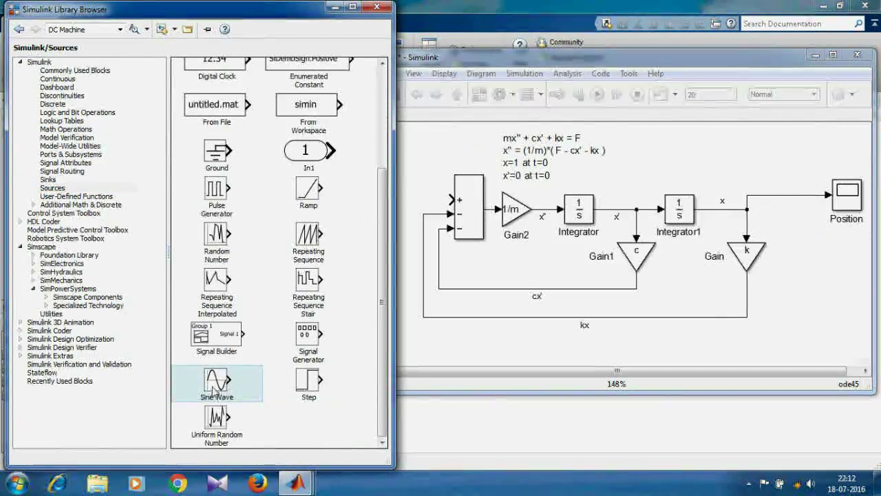
{"action": "left_click_drag", "start_coordinate": [217, 379], "coordinate": [452, 200]}
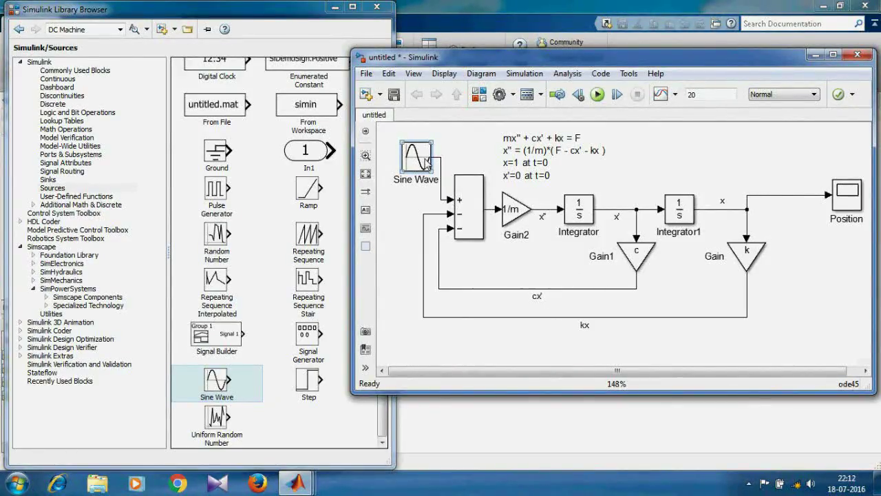
- Set the Sine Wave block's amplitude to 10
{"action": "double_click", "coordinate": [416, 157]}
{"action": "double_click", "coordinate": [453, 261]}
{"action": "type", "text": "10"}
{"action": "left_click", "coordinate": [531, 345]}
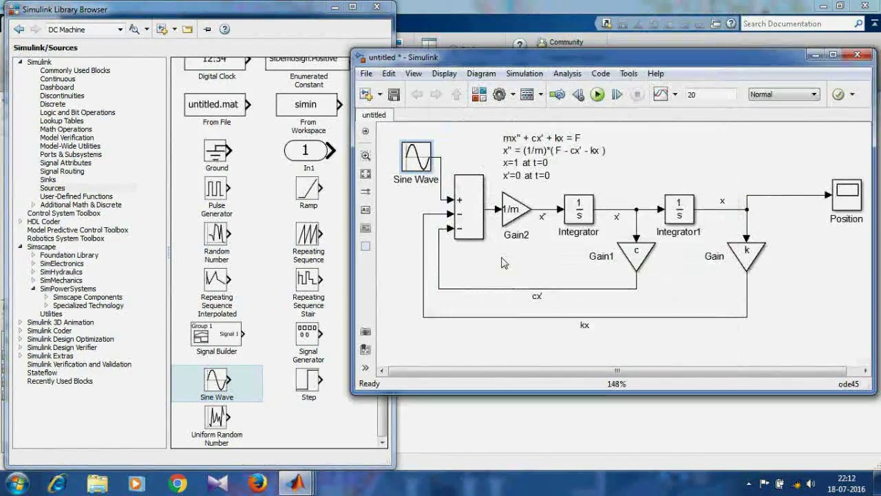
{"action": "left_click", "coordinate": [534, 346]}
- Simulate the forced model with the amplitude of 10 and view the response in the Position scope
{"action": "left_click", "coordinate": [597, 95]}
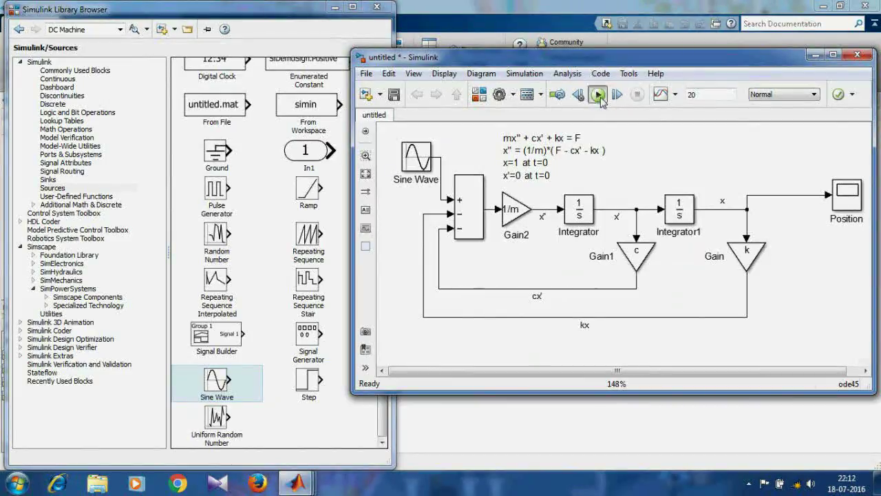
{"action": "left_click", "coordinate": [851, 204]}
{"action": "double_click", "coordinate": [851, 203]}
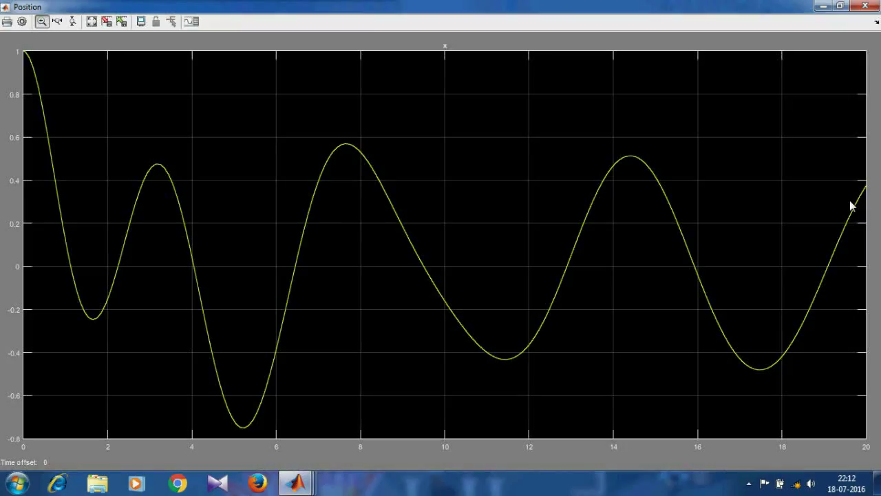
{"action": "left_click", "coordinate": [866, 6]}
- Set the Sine Wave block's amplitude to 20
{"action": "double_click", "coordinate": [418, 148]}
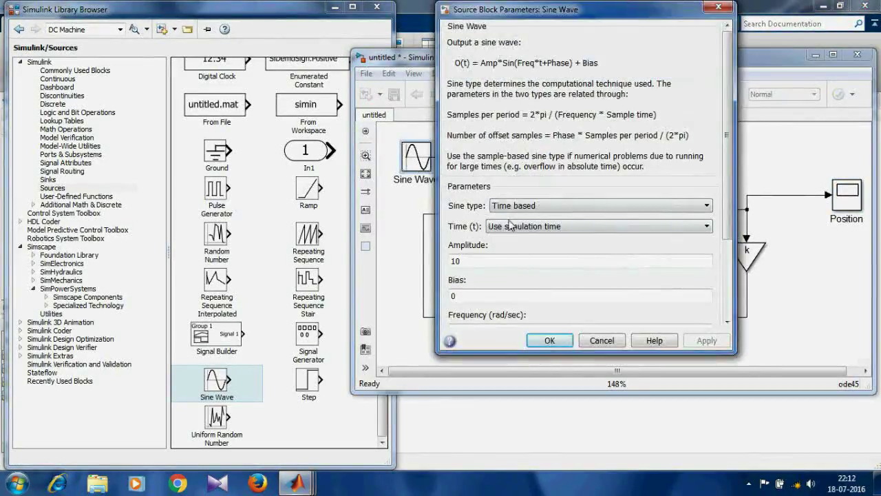
{"action": "double_click", "coordinate": [480, 262]}
{"action": "type", "text": "20"}
{"action": "key", "text": "Return"}
- Rerun the simulation with the amplitude of 20 and examine the autoscaled response in the Position scope
{"action": "left_click", "coordinate": [597, 94]}
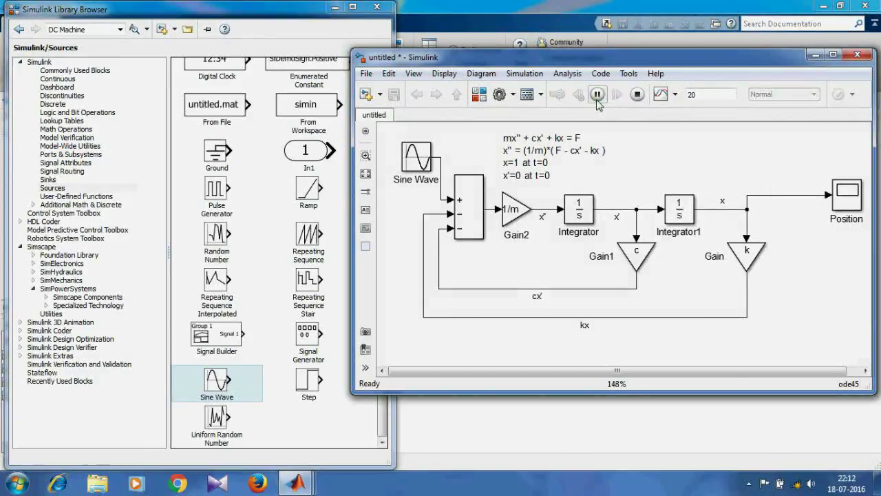
{"action": "double_click", "coordinate": [849, 190]}
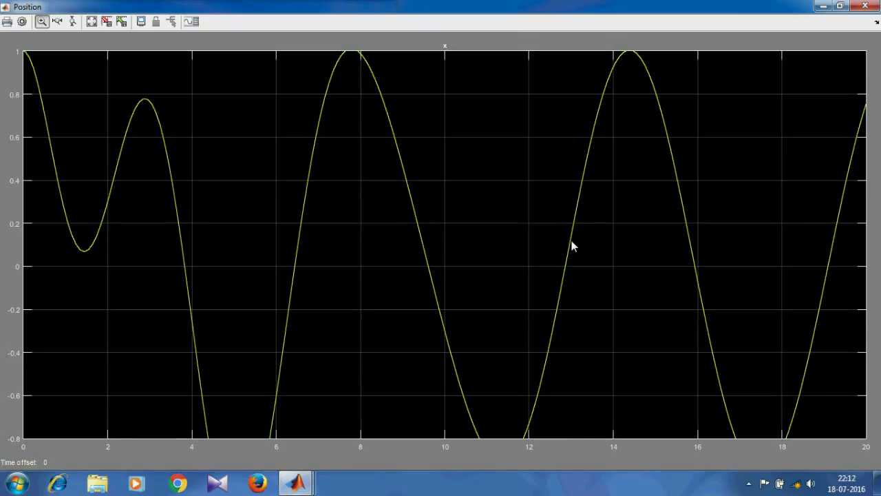
{"action": "left_click", "coordinate": [92, 22]}
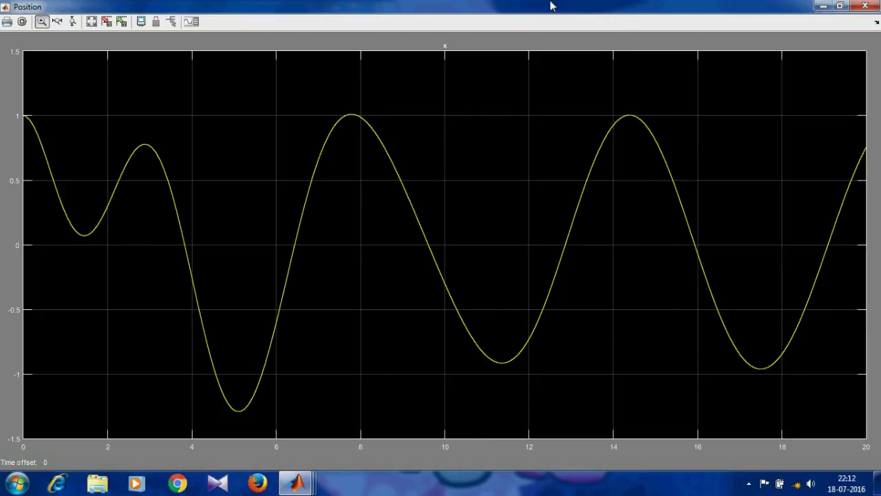
{"action": "left_click", "coordinate": [866, 6]}
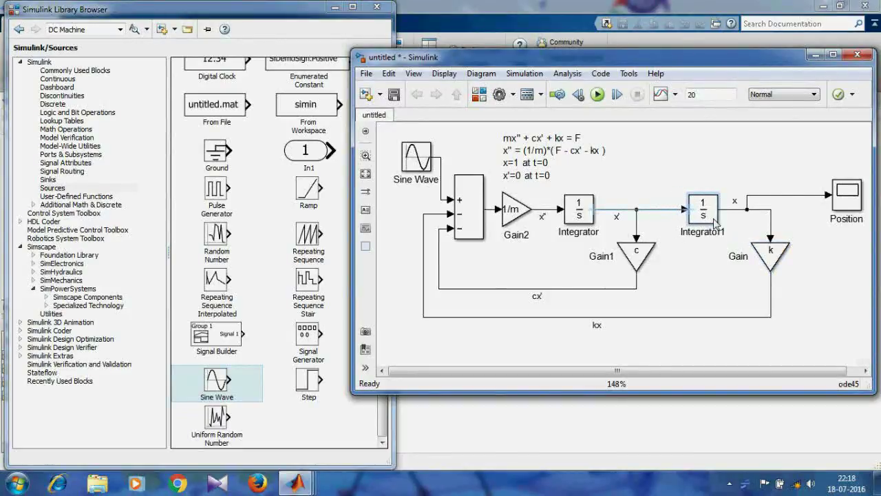
- Shift the Integrator, 1/m gain and Sum block to the right, narrow the Sum block, and realign the blocks and the c and k gains vertically
{"action": "left_click", "coordinate": [581, 220]}
{"action": "left_click_drag", "start_coordinate": [582, 222], "coordinate": [624, 222]}
{"action": "left_click_drag", "start_coordinate": [513, 212], "coordinate": [547, 212]}
{"action": "left_click_drag", "start_coordinate": [474, 222], "coordinate": [500, 230]}
{"action": "left_click_drag", "start_coordinate": [549, 208], "coordinate": [549, 214]}
{"action": "left_click", "coordinate": [621, 219]}
{"action": "left_click_drag", "start_coordinate": [622, 219], "coordinate": [622, 224]}
{"action": "left_click_drag", "start_coordinate": [665, 257], "coordinate": [665, 264]}
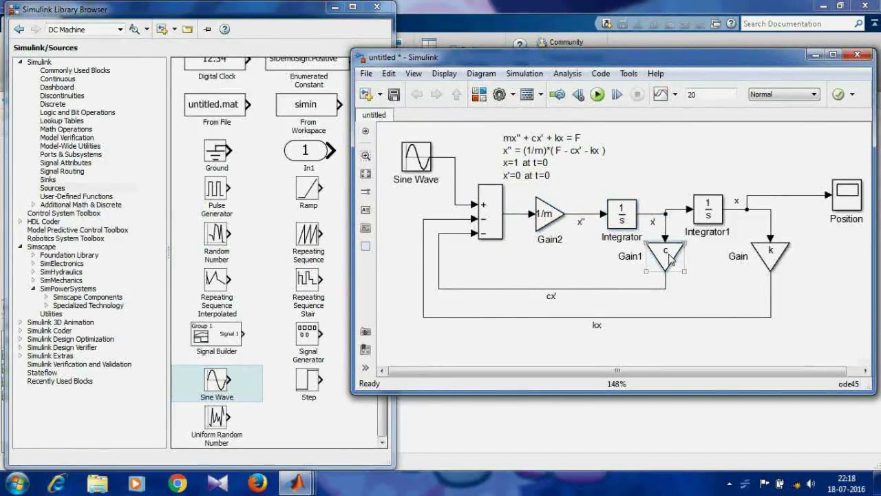
{"action": "left_click_drag", "start_coordinate": [772, 267], "coordinate": [772, 274]}
- Move the Sine Wave block further left and reroute its signal line and the feedback lines for clear spacing
{"action": "left_click_drag", "start_coordinate": [417, 157], "coordinate": [403, 157]}
{"action": "left_click", "coordinate": [440, 261]}
{"action": "mouse_move", "coordinate": [441, 261]}
{"action": "left_mouse_down"}
{"action": "mouse_move", "coordinate": [455, 262]}
{"action": "mouse_move", "coordinate": [444, 269]}
{"action": "left_mouse_up"}
{"action": "left_click_drag", "start_coordinate": [454, 176], "coordinate": [428, 176]}
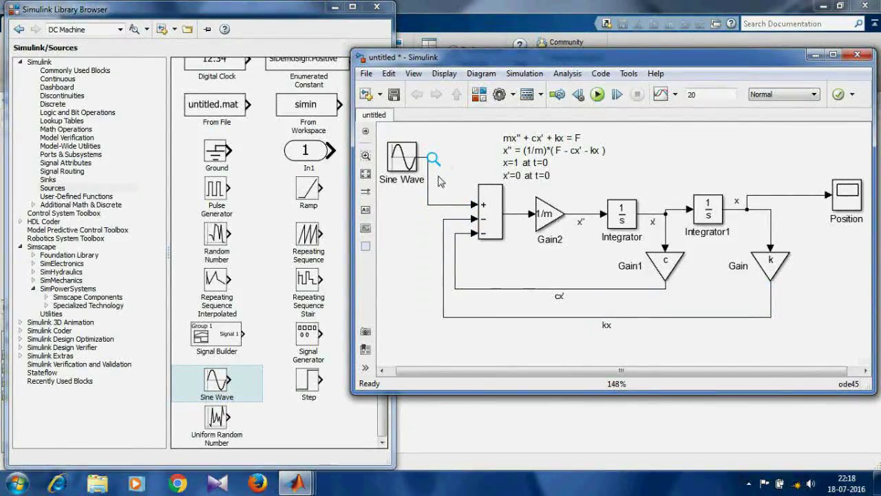
- Group everything between the Sine Wave and Position blocks into an enlarged subsystem, and align both outer blocks with its ports
{"action": "left_click_drag", "start_coordinate": [434, 129], "coordinate": [809, 337]}
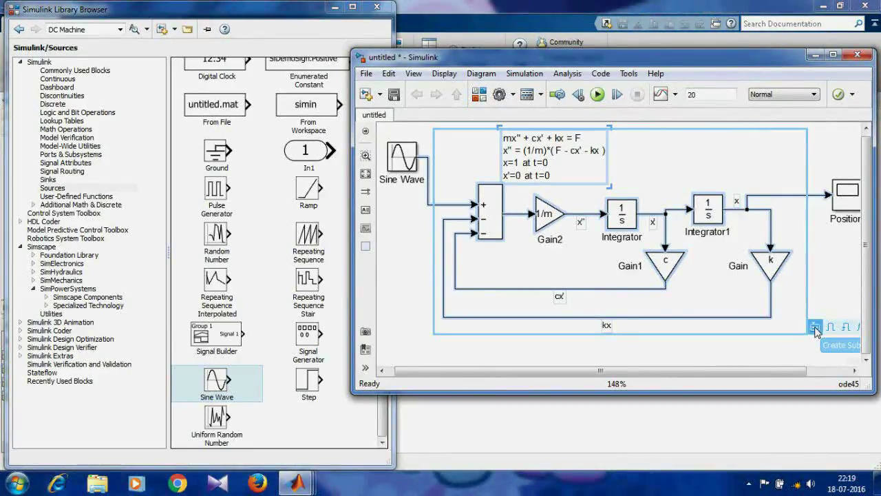
{"action": "left_click", "coordinate": [817, 333]}
{"action": "left_click_drag", "start_coordinate": [641, 247], "coordinate": [689, 246]}
{"action": "left_click_drag", "start_coordinate": [849, 195], "coordinate": [781, 219]}
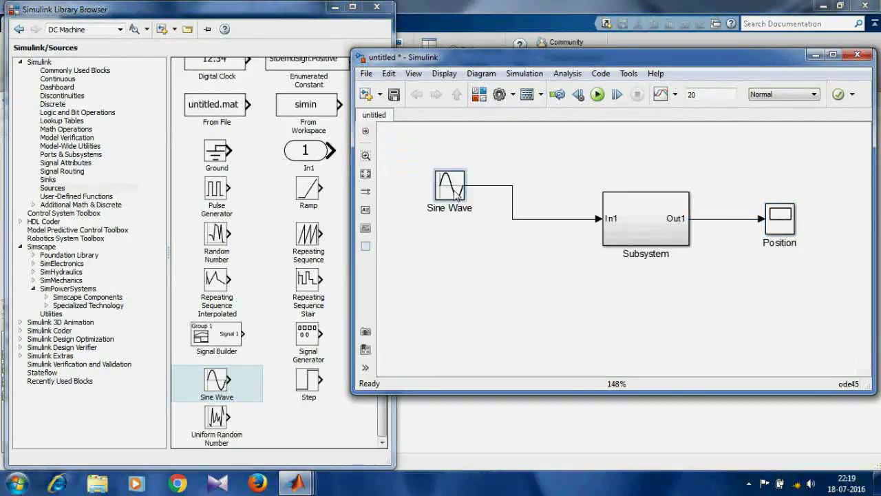
{"action": "left_click_drag", "start_coordinate": [400, 168], "coordinate": [496, 232]}
- Rename the Sine Wave block to External Force
{"action": "left_click", "coordinate": [497, 236]}
{"action": "key", "text": "BackSpace"}
{"action": "key", "text": "BackSpace"}
{"action": "key", "text": "BackSpace"}
{"action": "key", "text": "BackSpace"}
{"action": "key", "text": "BackSpace"}
{"action": "key", "text": "BackSpace"}
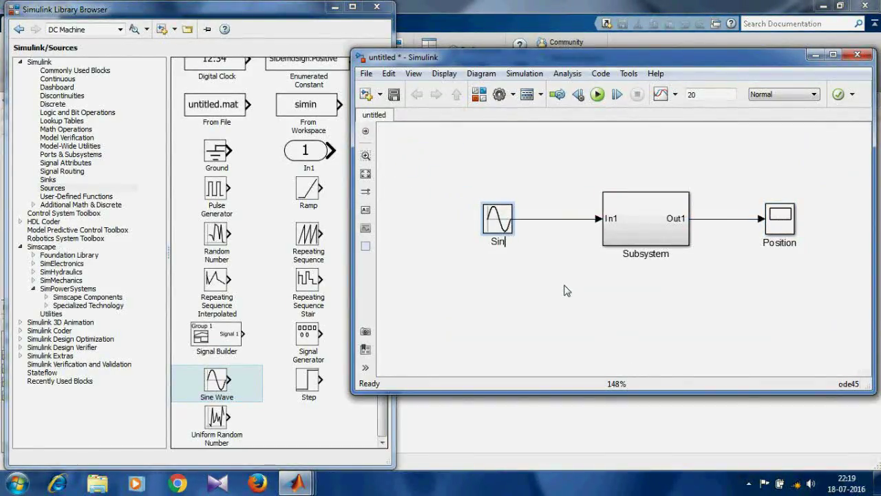
{"action": "type", "text": "External Force"}
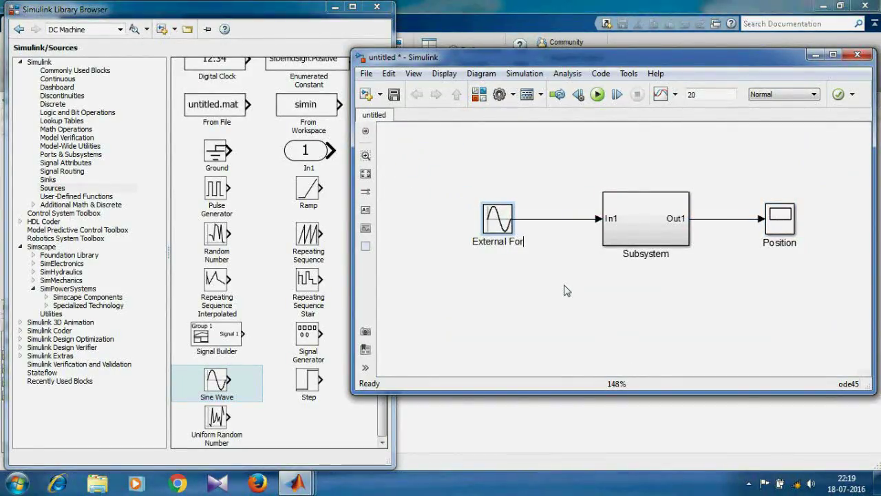
{"action": "left_click", "coordinate": [589, 365]}
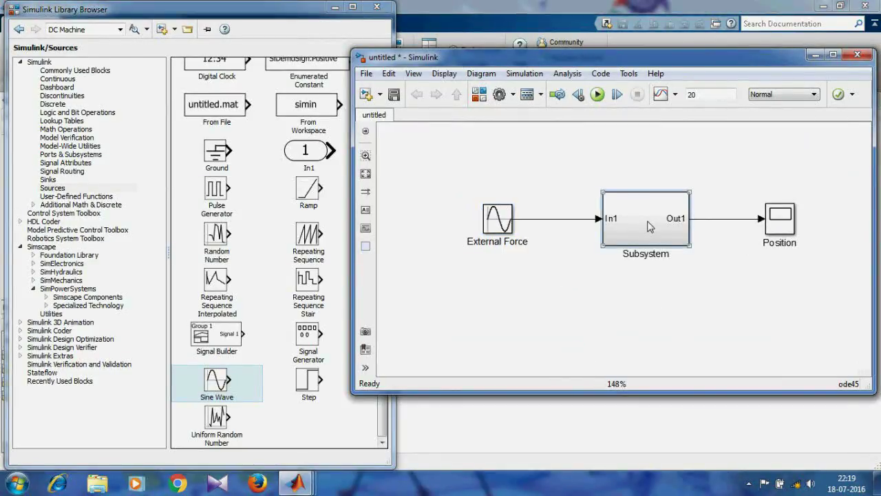
- Create a mask for the subsystem with the icon drawing command disp('Spring Mass Damper System');
{"action": "right_click", "coordinate": [648, 227]}
{"action": "mouse_move", "coordinate": [671, 250]}
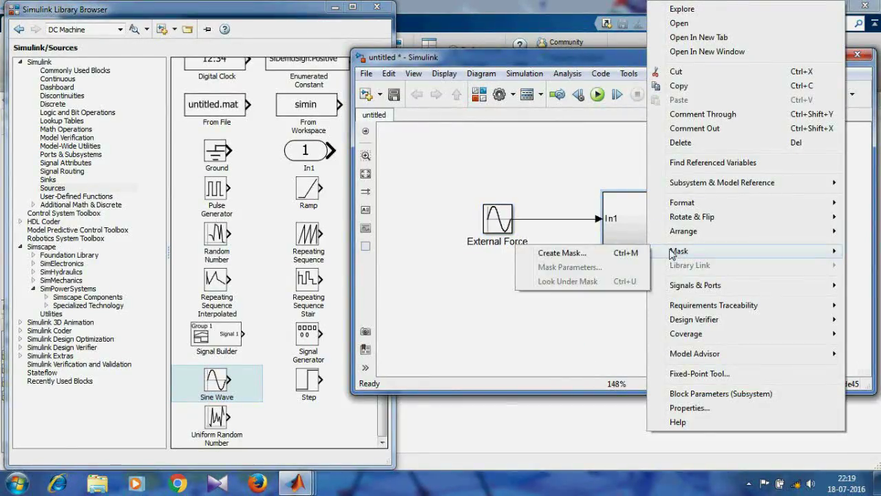
{"action": "left_click", "coordinate": [564, 251]}
{"action": "type", "text": "disp('Spring Mass"}
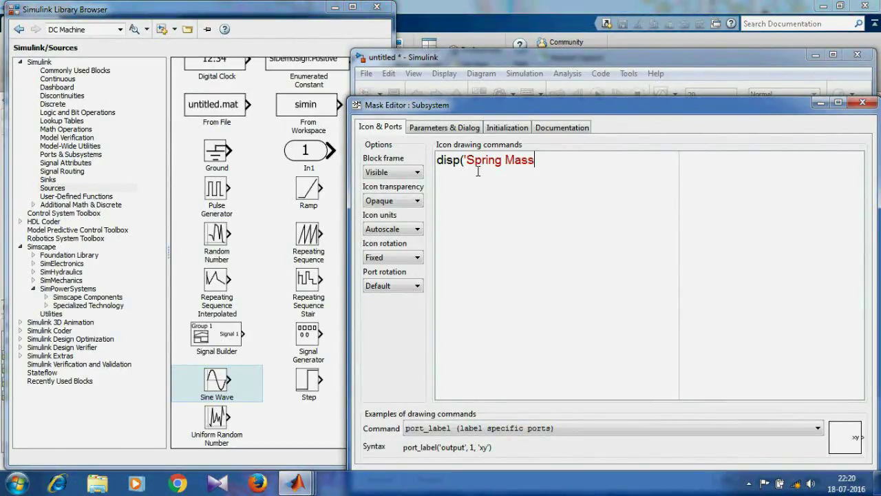
{"action": "type", "text": " Damper System');"}
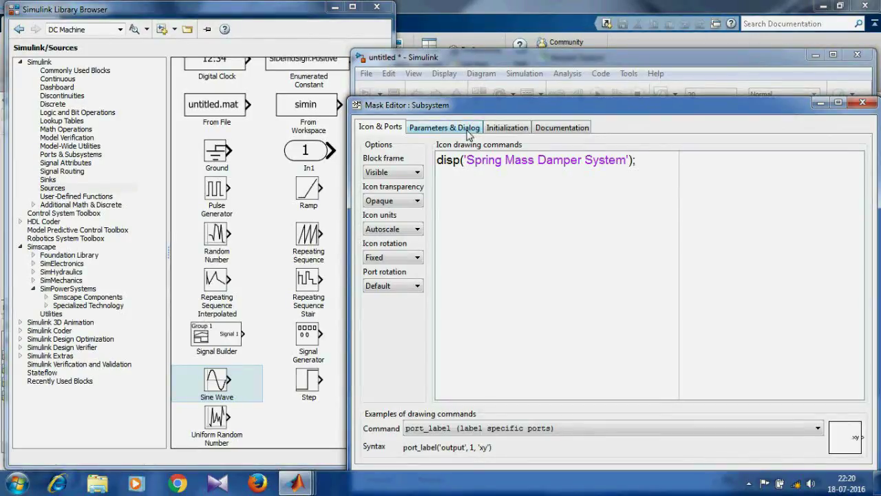
- Add three edit parameters to the mask dialog, and define the first with prompt Mass and name m
{"action": "left_click", "coordinate": [467, 132]}
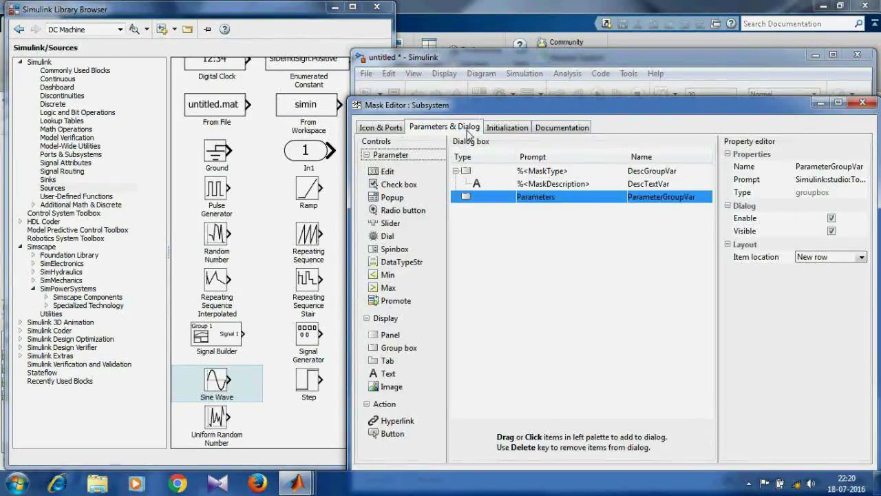
{"action": "left_click", "coordinate": [385, 172]}
{"action": "left_click", "coordinate": [386, 172]}
{"action": "left_click", "coordinate": [385, 171]}
{"action": "left_click", "coordinate": [605, 211]}
{"action": "type", "text": "Mass"}
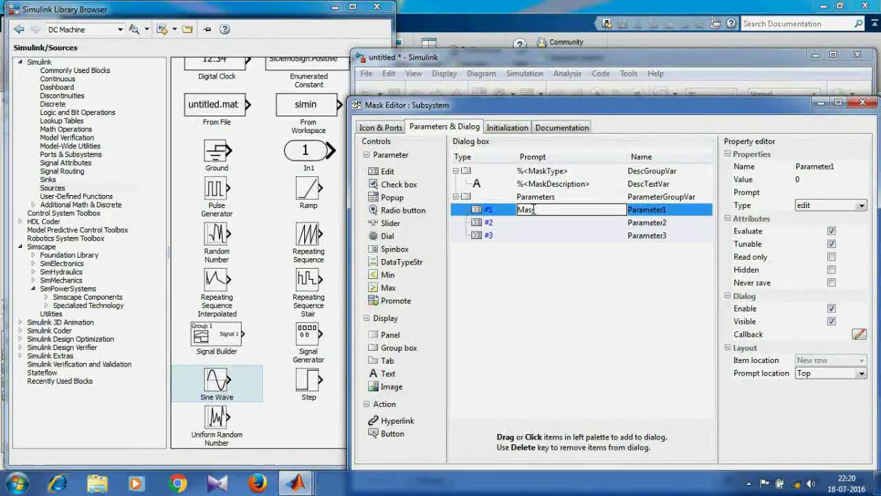
{"action": "key", "text": "Tab"}
{"action": "type", "text": "m"}
- Define the second mask parameter as Spring Constant (k) and the third as Damping Coefficient (c), and accept the mask
{"action": "left_click", "coordinate": [544, 222]}
{"action": "type", "text": "Sp"}
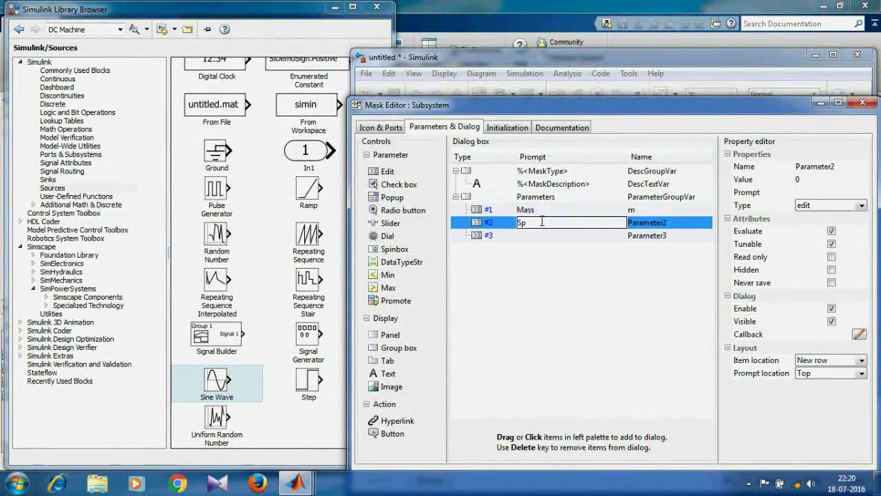
{"action": "type", "text": "ring Constant"}
{"action": "key", "text": "Tab"}
{"action": "type", "text": "k"}
{"action": "left_click", "coordinate": [559, 236]}
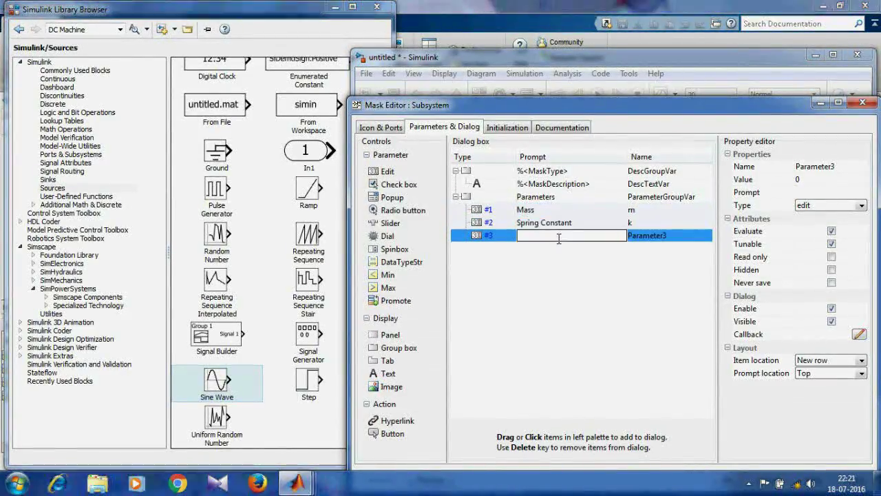
{"action": "type", "text": "Damping Coefficient"}
{"action": "key", "text": "Tab"}
{"action": "type", "text": "c"}
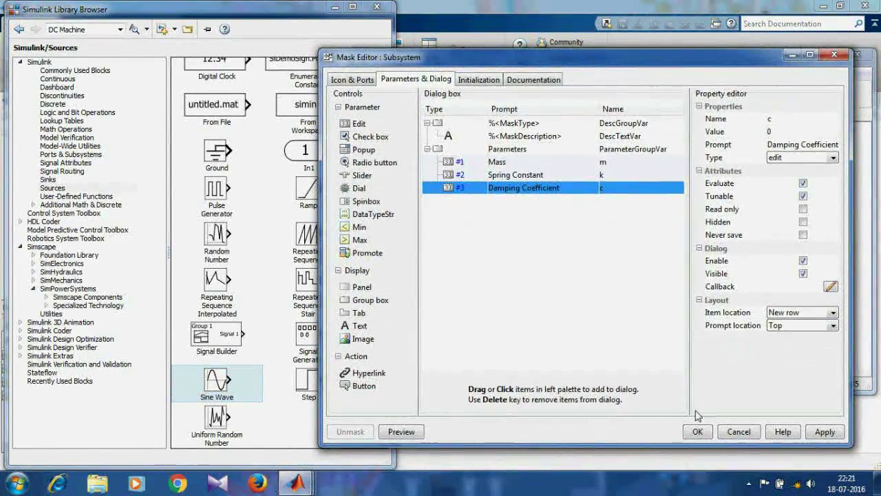
{"action": "left_click", "coordinate": [802, 431]}
- Widen the subsystem block on both sides to fit its mask label, and check its mask parameter dialog
{"action": "left_click_drag", "start_coordinate": [603, 193], "coordinate": [539, 187]}
{"action": "left_click_drag", "start_coordinate": [633, 236], "coordinate": [655, 237]}
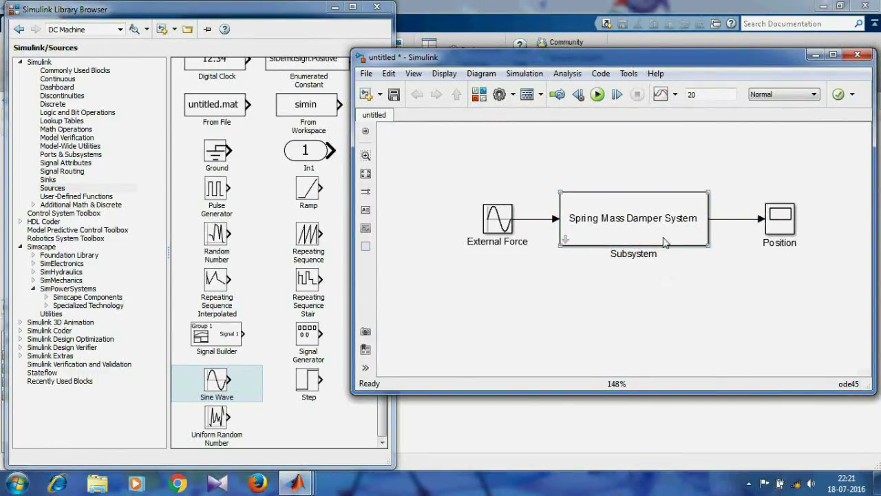
{"action": "double_click", "coordinate": [610, 239]}
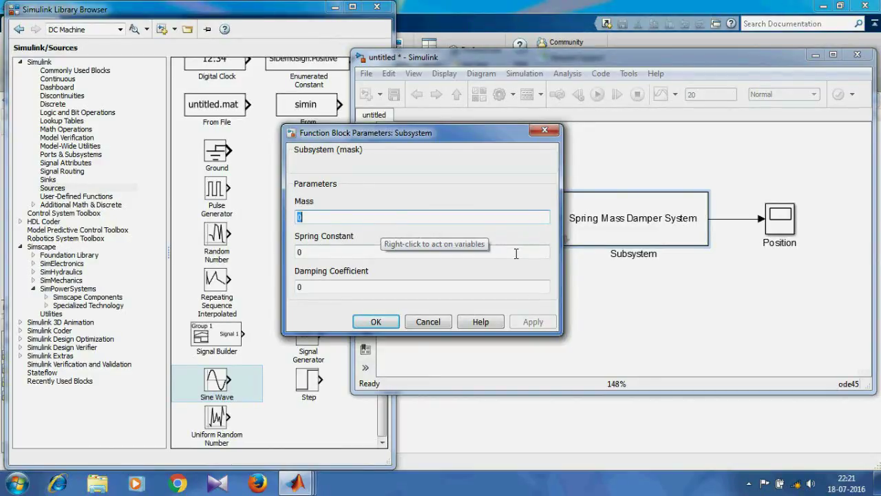
{"action": "left_click", "coordinate": [544, 130]}
- Look under the subsystem mask, mark the x signal feeding Out1 for the Simulation Data Inspector, and return to the top level
{"action": "left_click", "coordinate": [567, 241]}
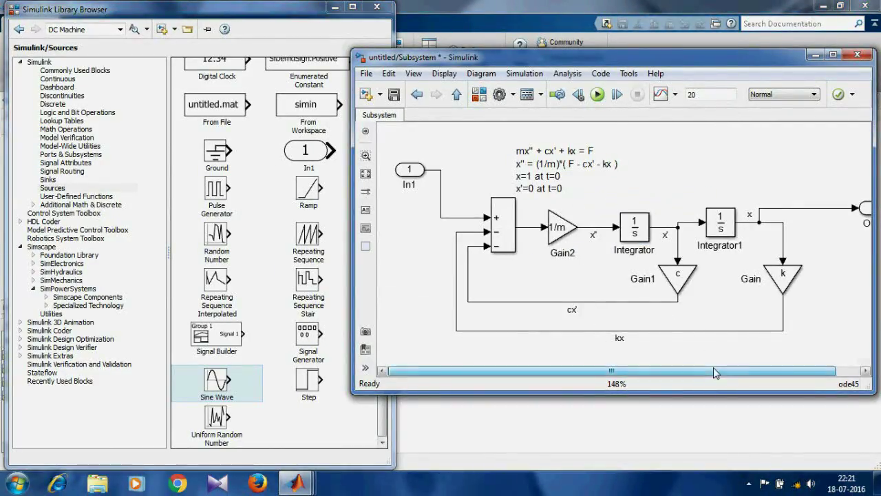
{"action": "left_click_drag", "start_coordinate": [611, 370], "coordinate": [623, 370]}
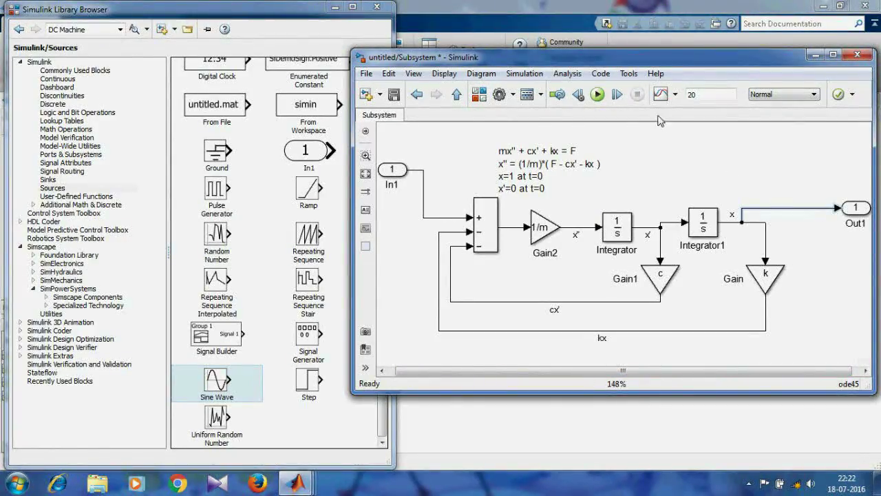
{"action": "left_click", "coordinate": [676, 95]}
{"action": "left_click", "coordinate": [691, 138]}
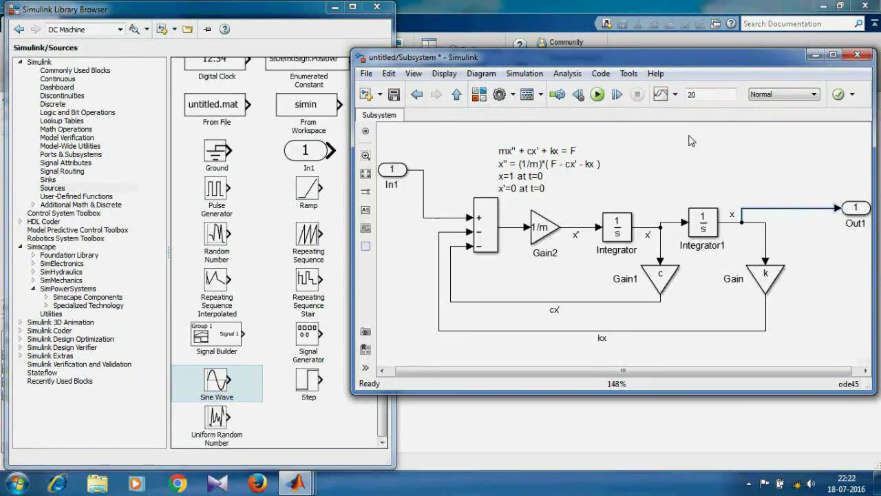
{"action": "left_click", "coordinate": [417, 94]}
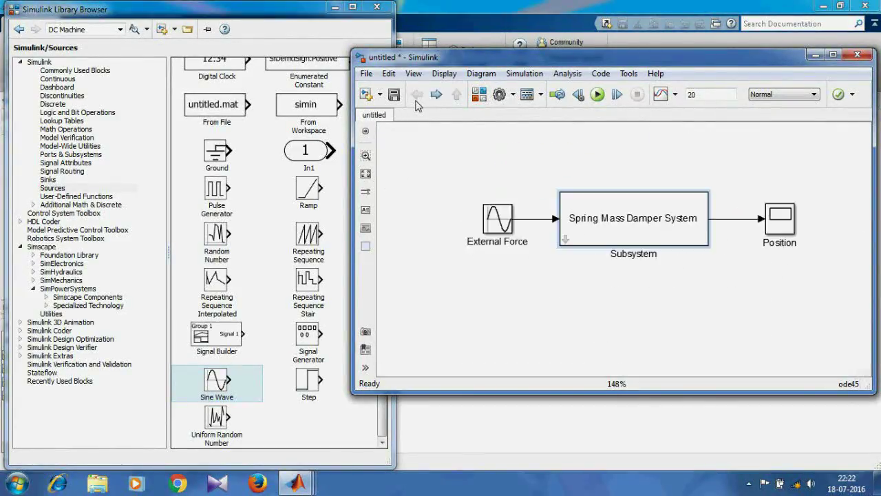
- Set the subsystem's Mass to 5, Spring Constant to 10 and Damping Coefficient to 30
{"action": "double_click", "coordinate": [597, 225]}
{"action": "type", "text": "5"}
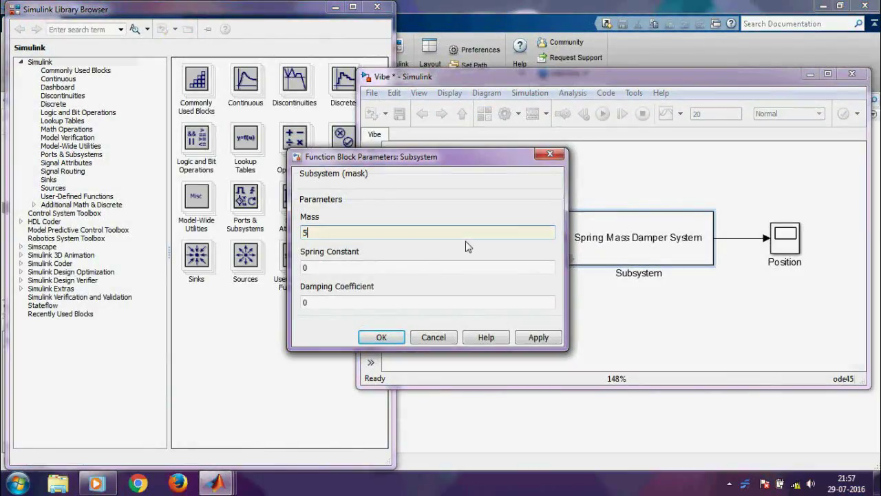
{"action": "double_click", "coordinate": [407, 264]}
{"action": "type", "text": "10"}
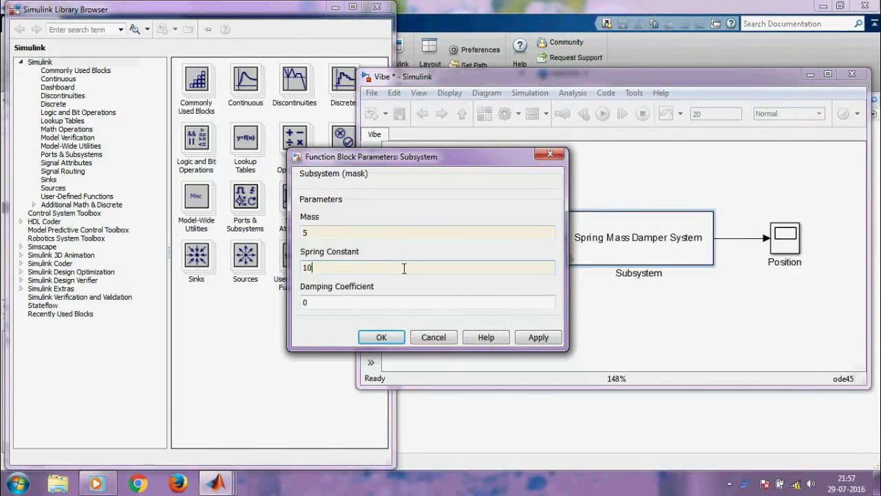
{"action": "double_click", "coordinate": [324, 301]}
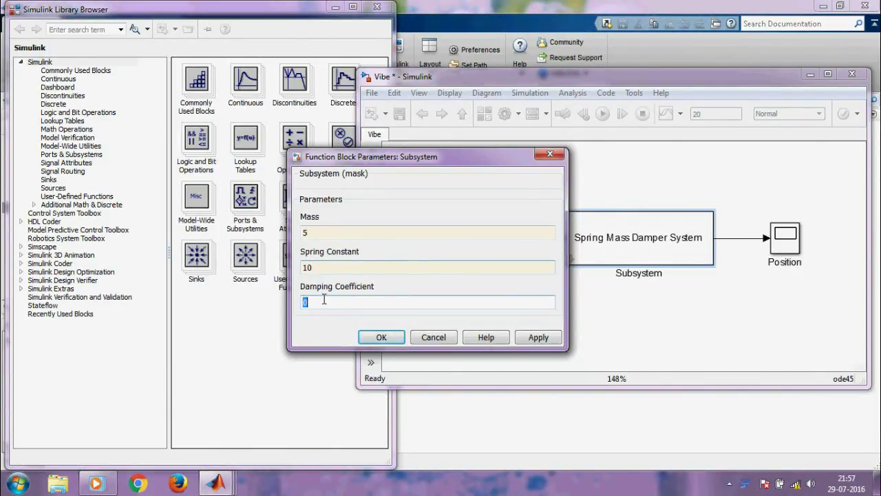
{"action": "type", "text": "50"}
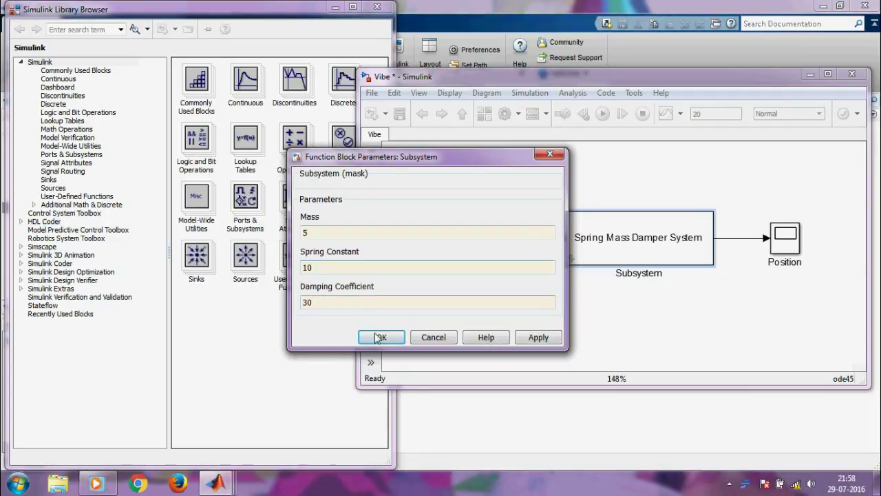
{"action": "left_click", "coordinate": [377, 338]}
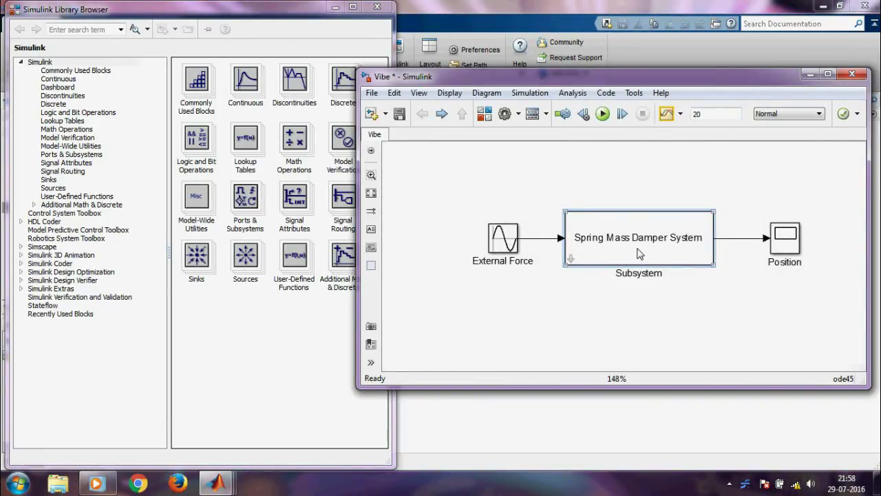
- Set the subsystem's Spring Constant to 50 and run the simulation
{"action": "double_click", "coordinate": [639, 254]}
{"action": "double_click", "coordinate": [365, 269]}
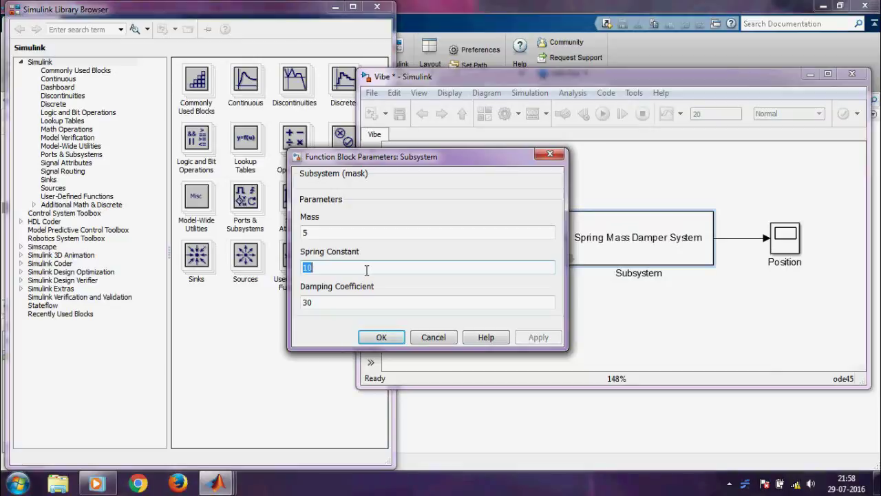
{"action": "key", "text": "BackSpace"}
{"action": "type", "text": "50"}
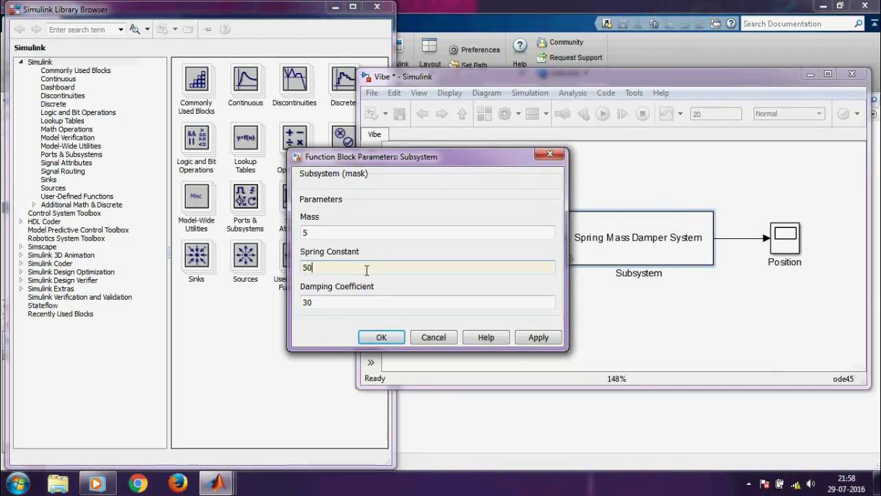
{"action": "left_click", "coordinate": [380, 337]}
{"action": "left_click", "coordinate": [603, 113]}
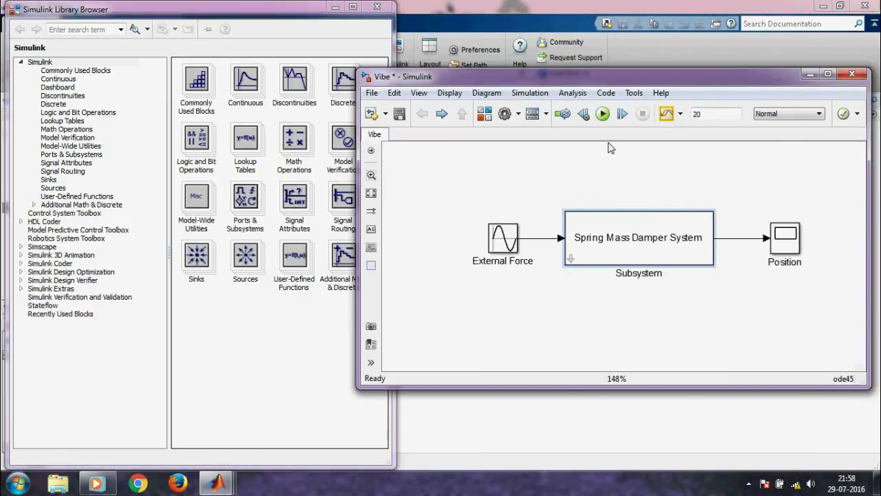
- Plot signal x from Run 1 and Run 2 together in the Simulation Data Inspector to compare them, and close it
{"action": "left_click", "coordinate": [667, 115]}
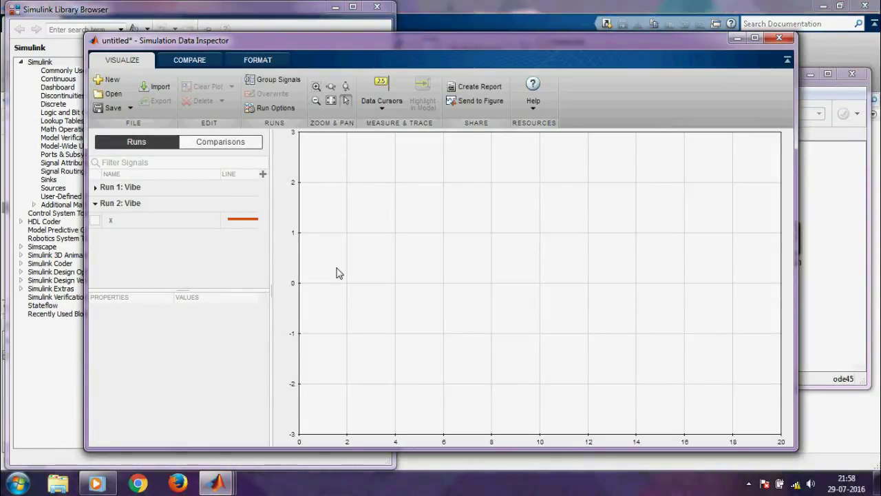
{"action": "left_click", "coordinate": [97, 187]}
{"action": "left_click", "coordinate": [95, 204]}
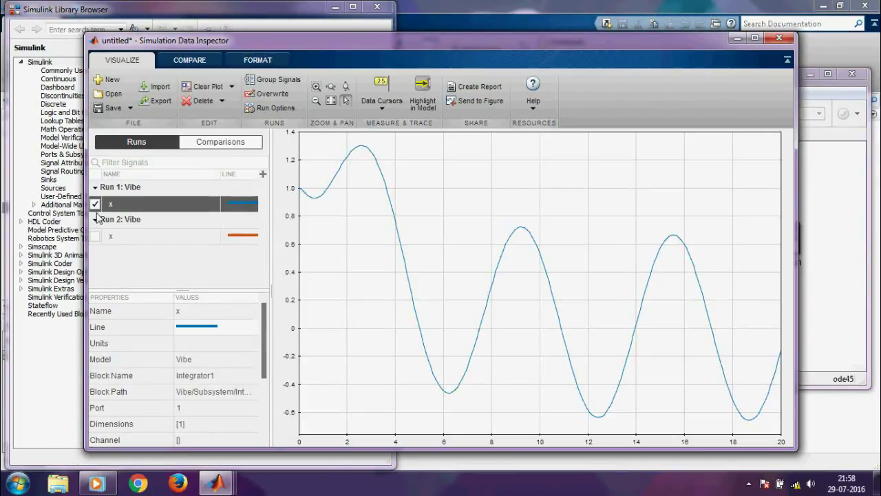
{"action": "left_click", "coordinate": [95, 236]}
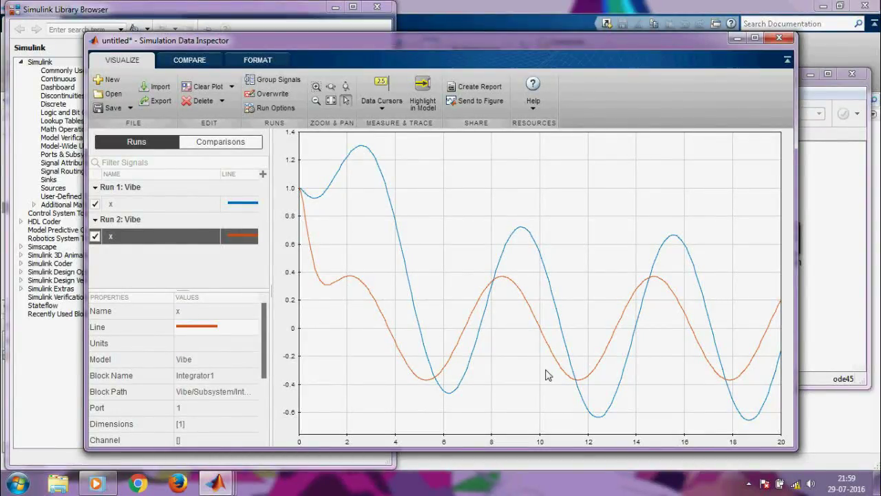
{"action": "left_click", "coordinate": [781, 38]}
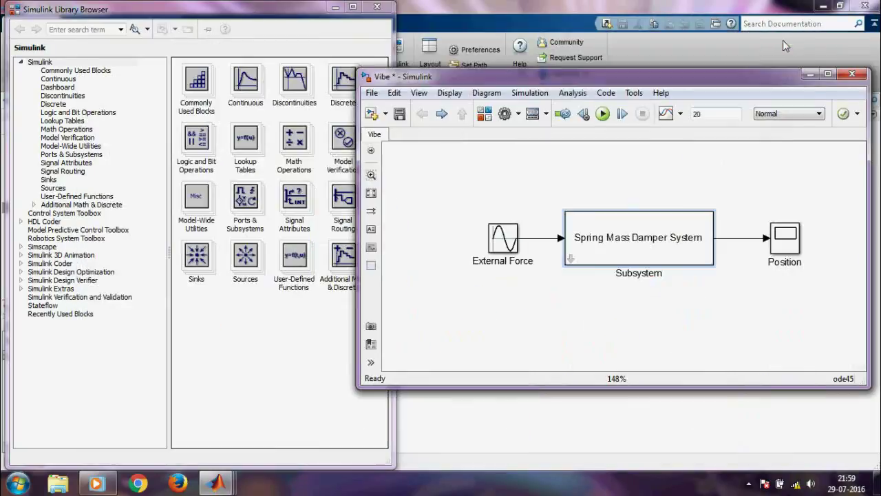